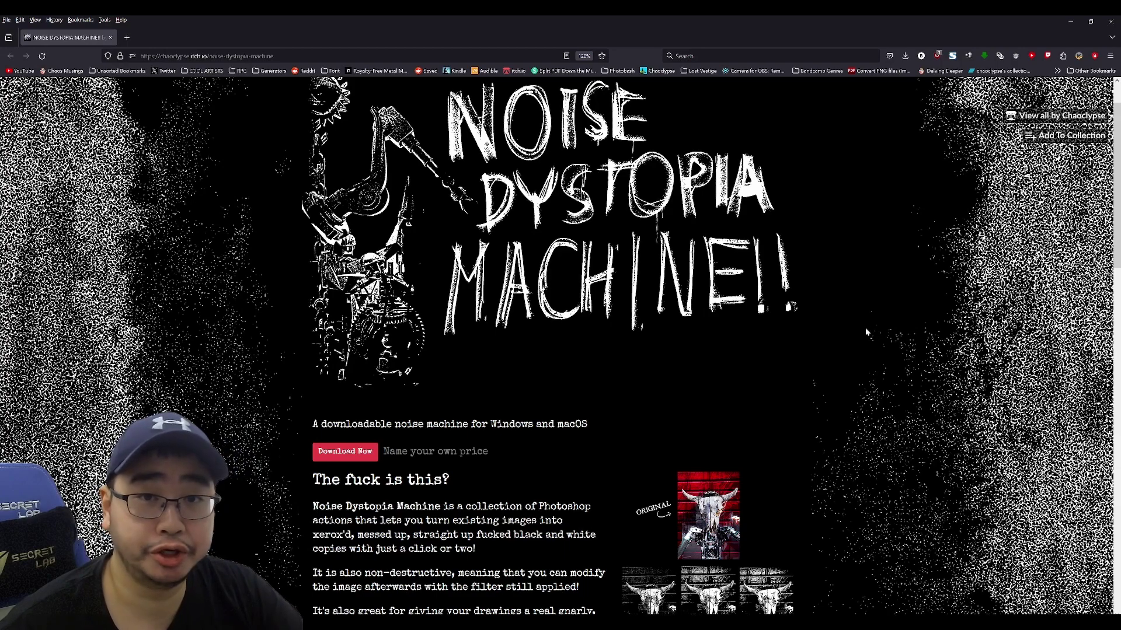
- Examine the Noise Dystopia Machine page, including the enlarged preview of its process and texture variants and the installation and usage notes
scroll(838, 343, "down", 2)
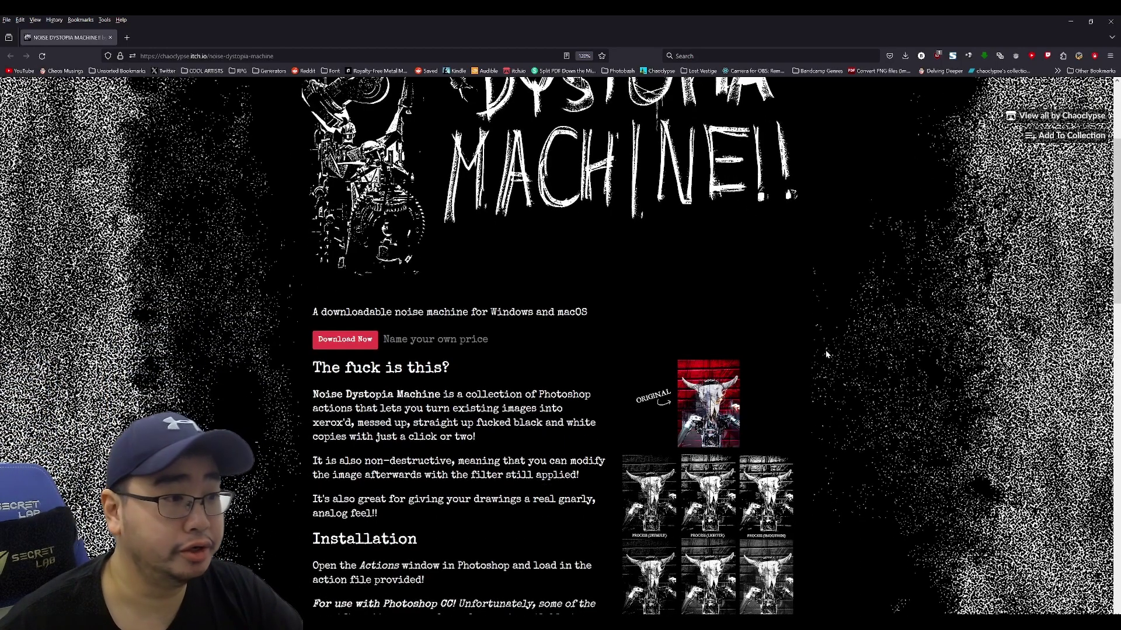
scroll(817, 359, "down", 2)
left_click(733, 272)
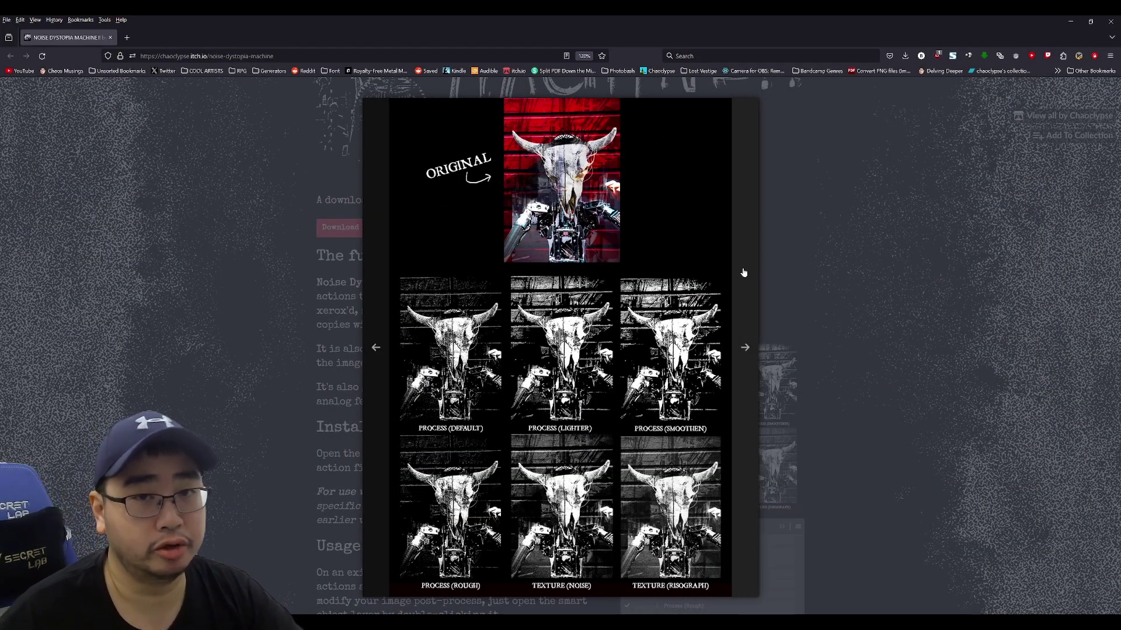
left_click(996, 261)
scroll(736, 436, "down", 6)
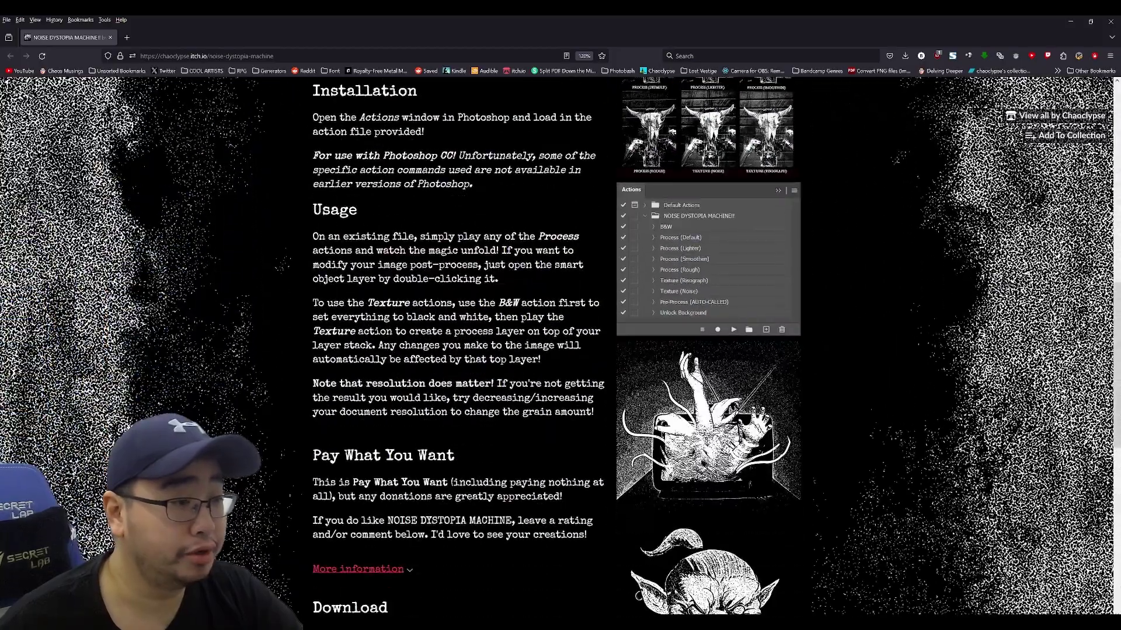
left_click(736, 437)
left_click(1061, 307)
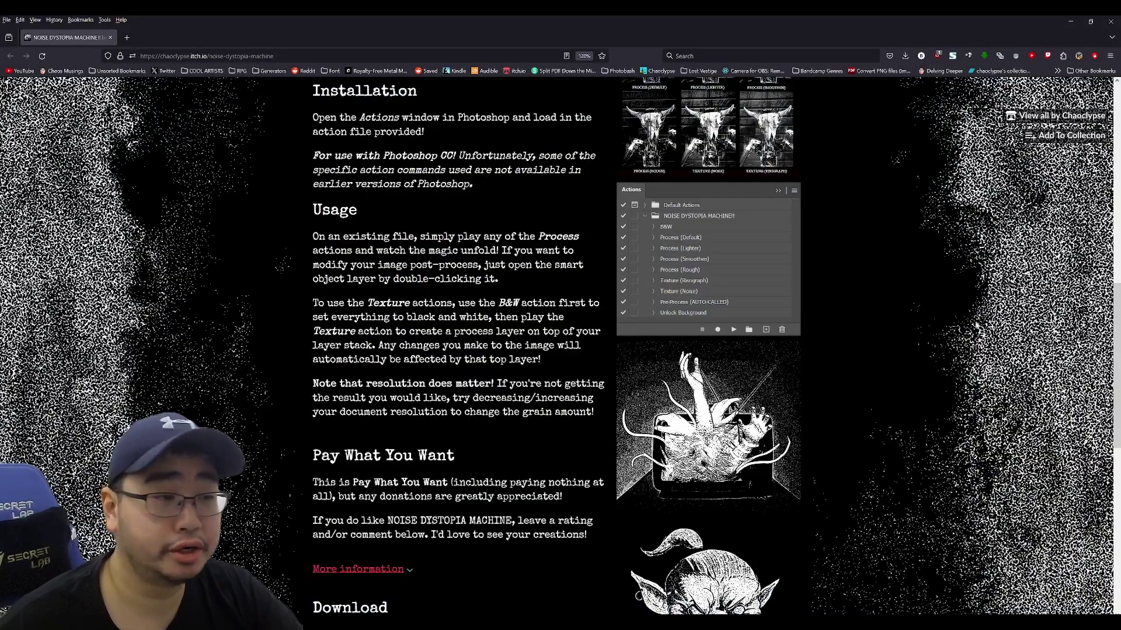
scroll(885, 351, "up", 4)
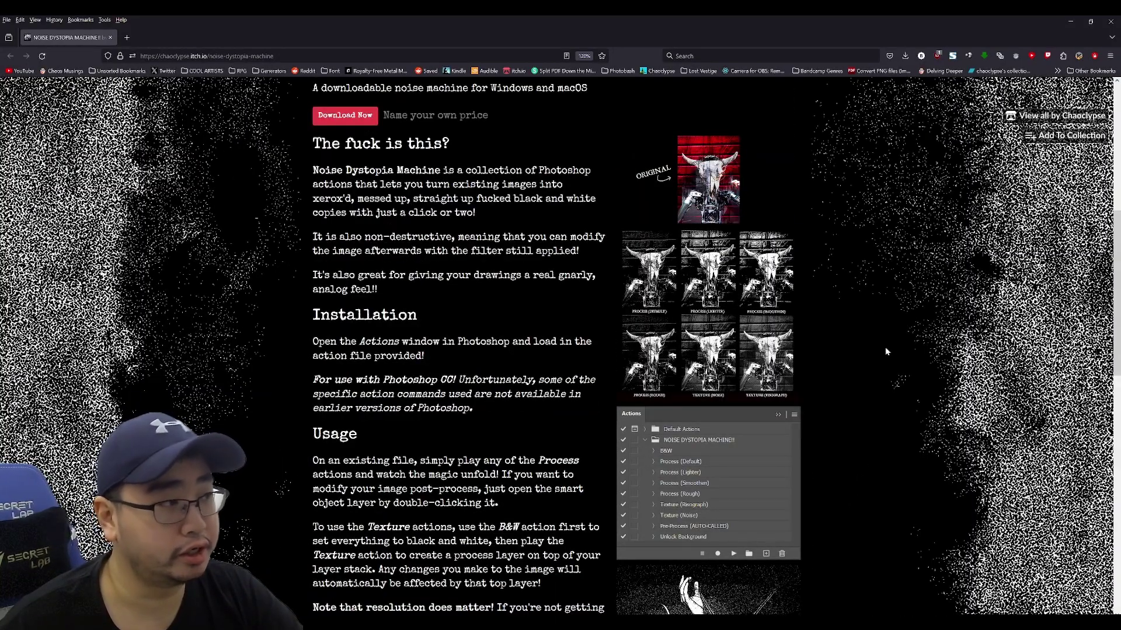
scroll(540, 337, "up", 2)
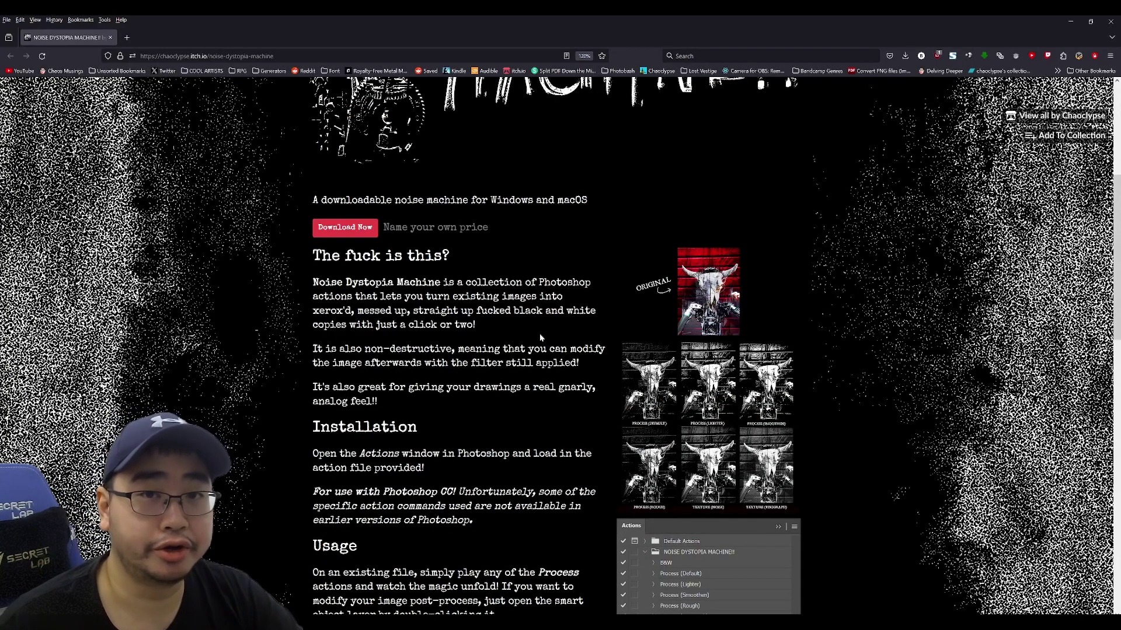
scroll(540, 337, "up", 4)
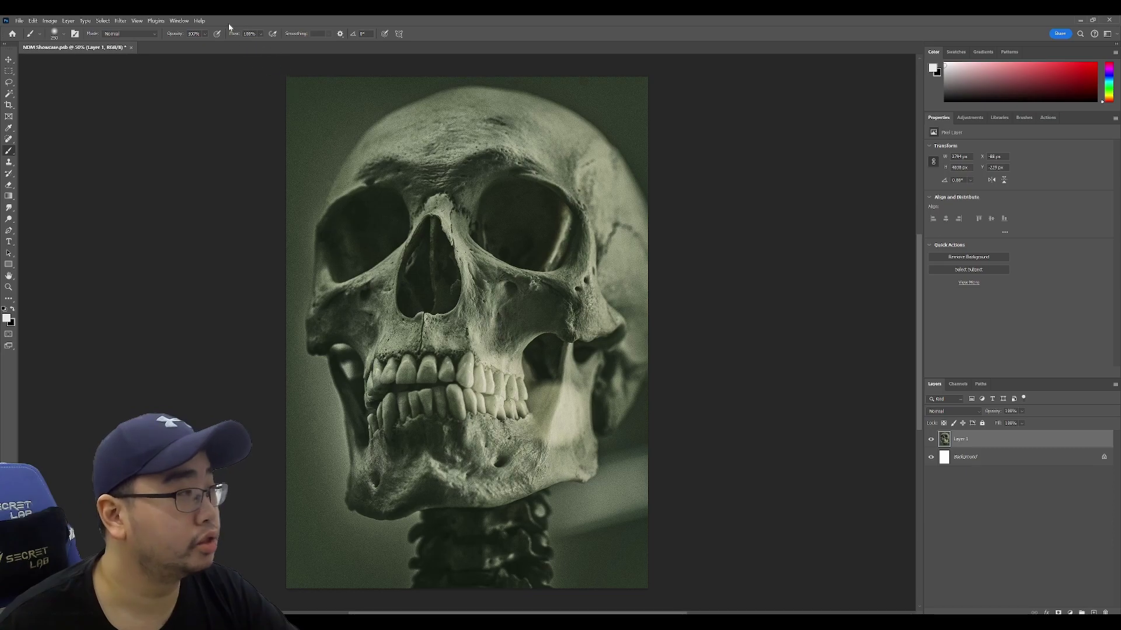
- Show the Actions panel and view its options for loading an action set
left_click(179, 20)
left_click(197, 77)
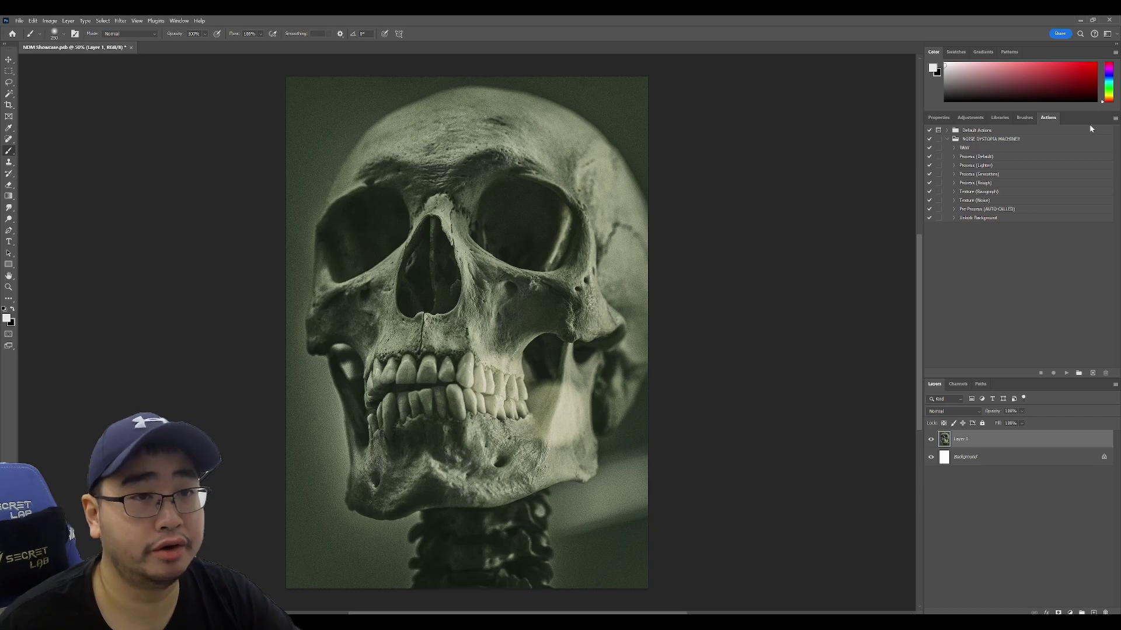
left_click(1114, 119)
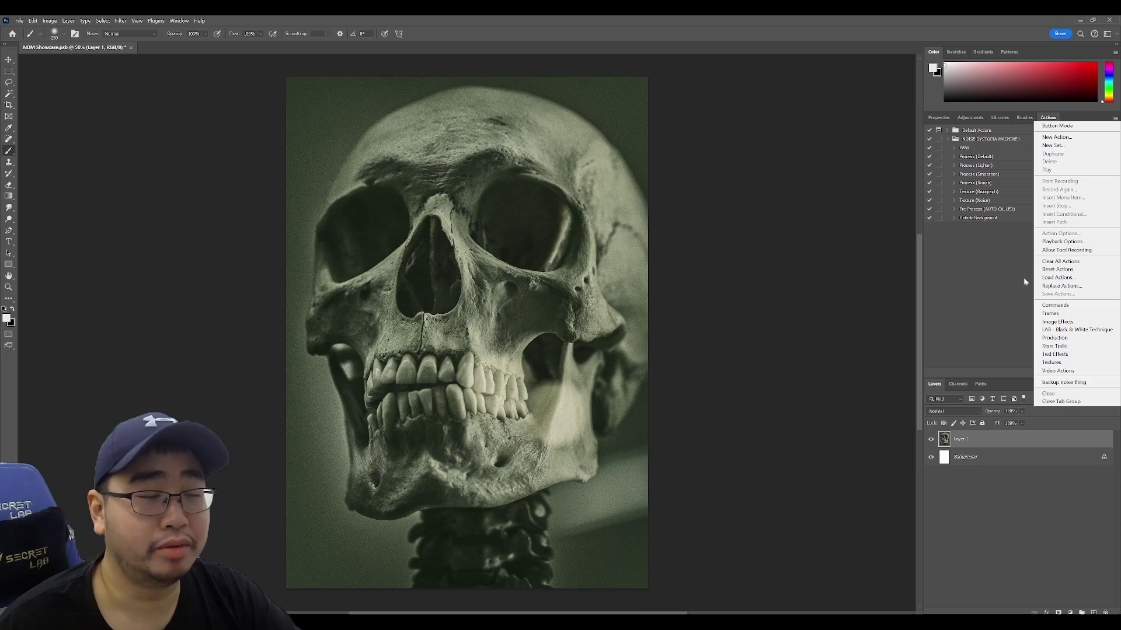
left_click(996, 283)
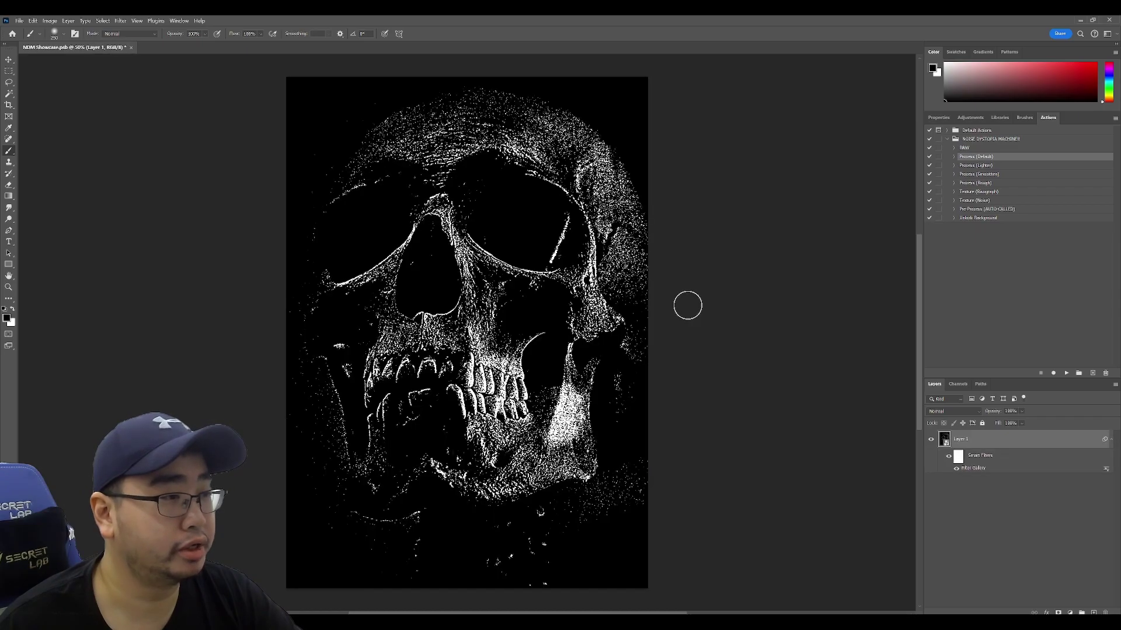
- Open the contents of the processed skull smart object and add a new layer above the skull image
double_click(945, 442)
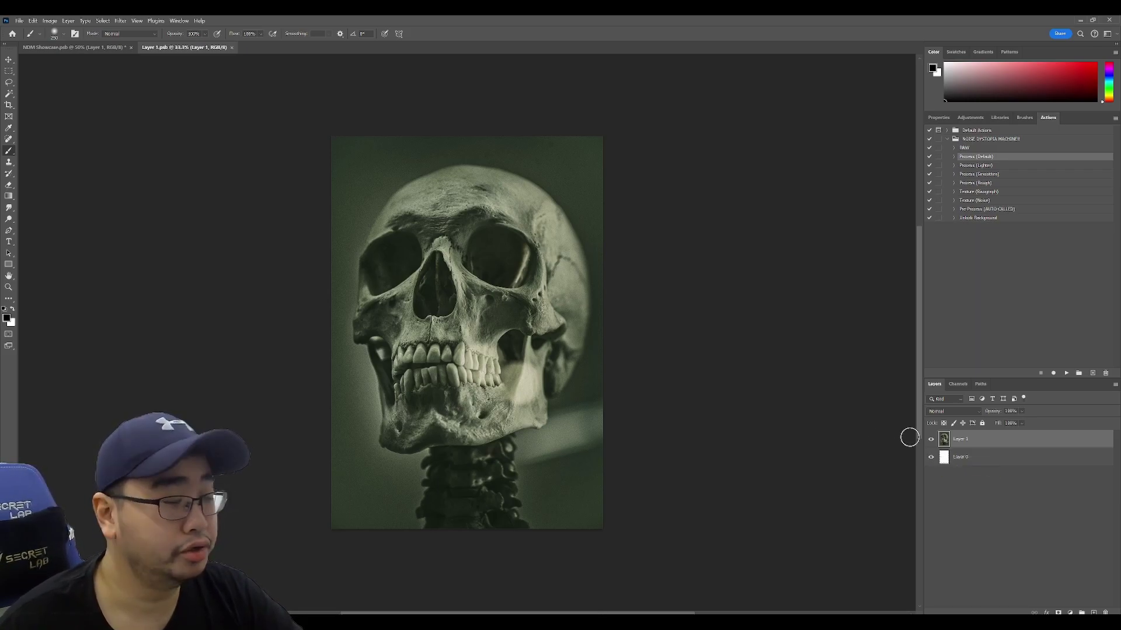
key("ctrl+shift+n")
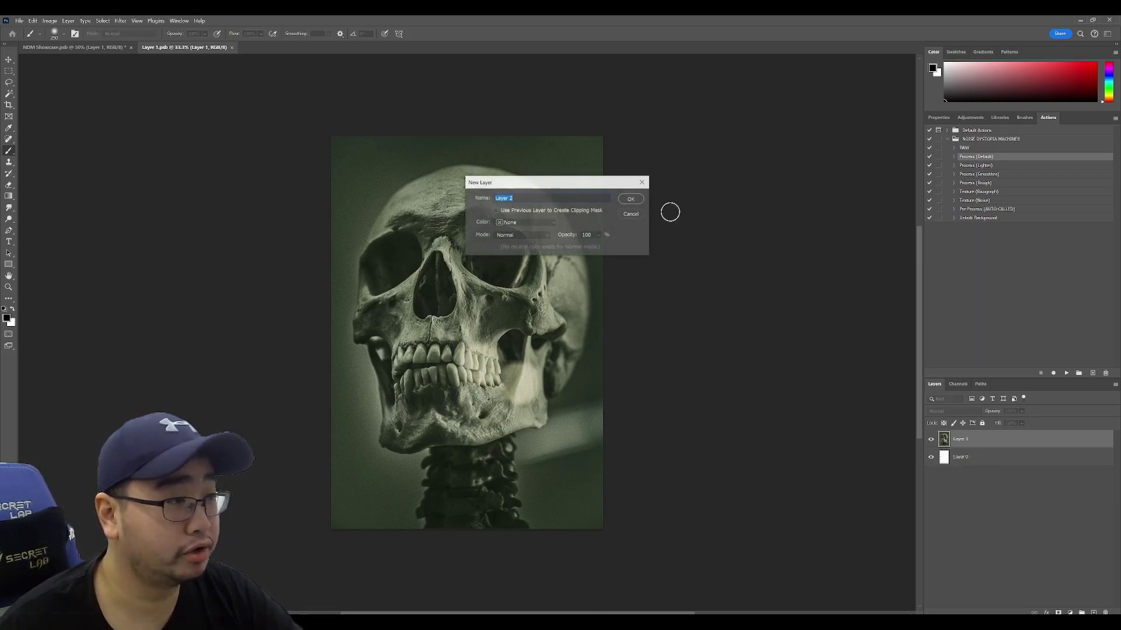
left_click(630, 199)
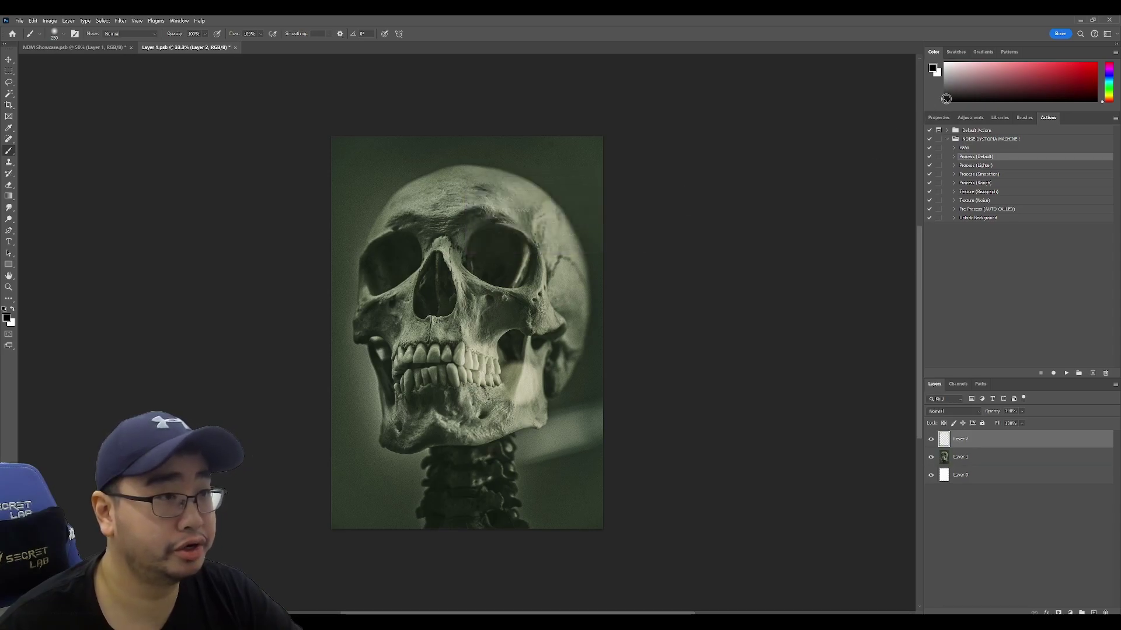
- Paint a pair of horns rising from both sides of the skull's forehead with the Mixer Brush
key("shift+b")
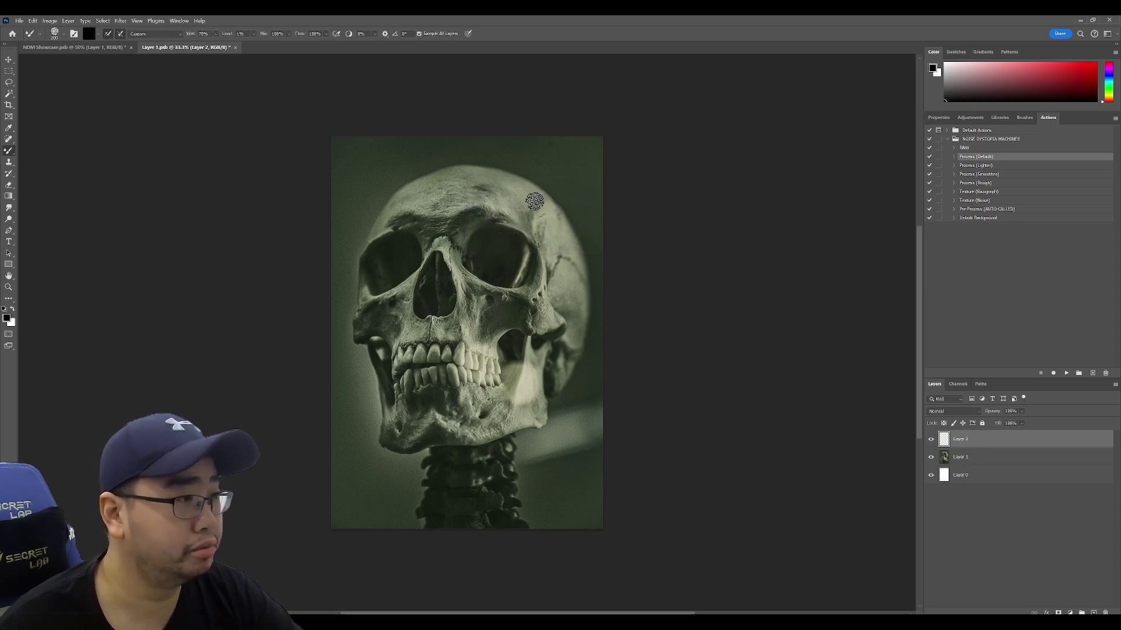
left_click_drag(534, 200, 561, 136)
left_click_drag(388, 200, 377, 145)
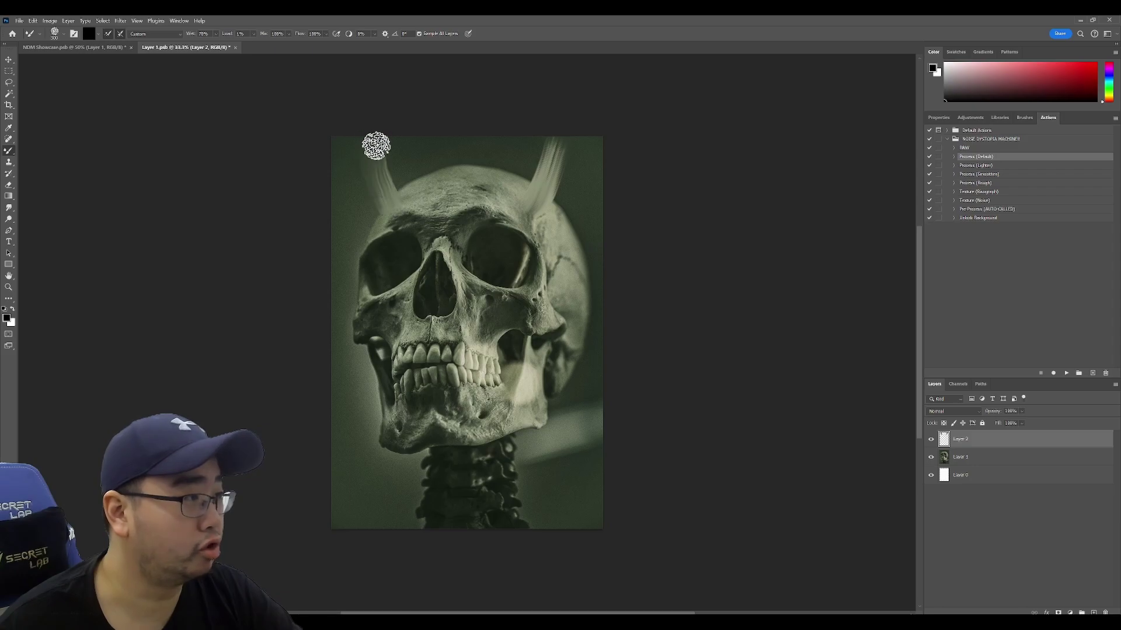
left_click_drag(402, 207, 373, 155)
left_click_drag(513, 214, 542, 177)
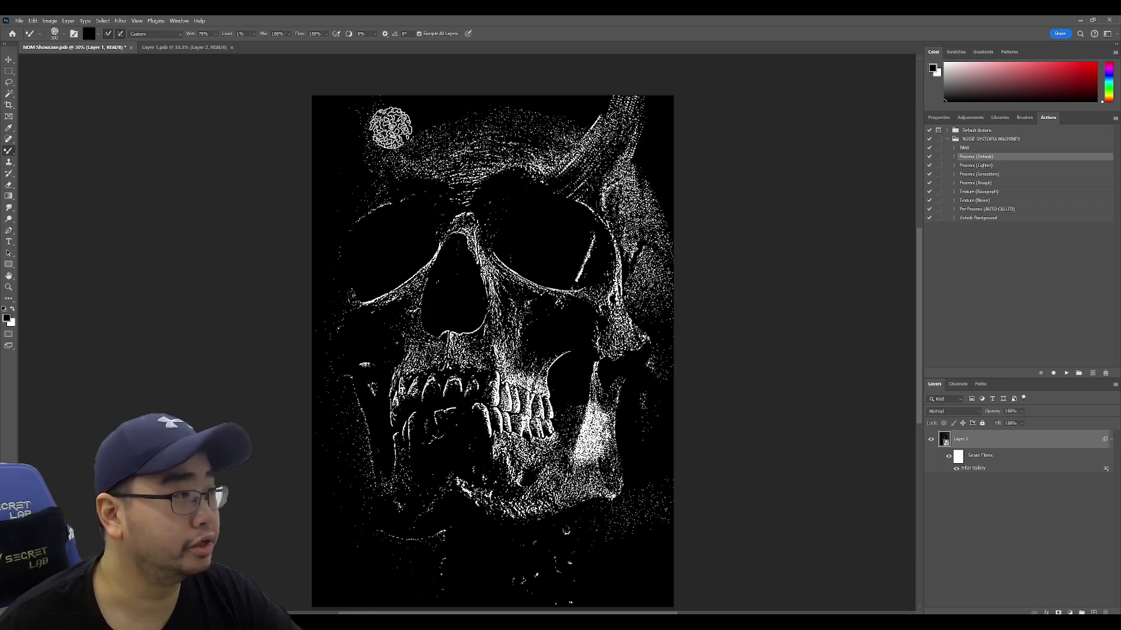
- Add a Levels adjustment in the smart object, raising the black input to 17 and lowering the white input, and save to update the showcase image
left_click(201, 48)
left_click(1071, 612)
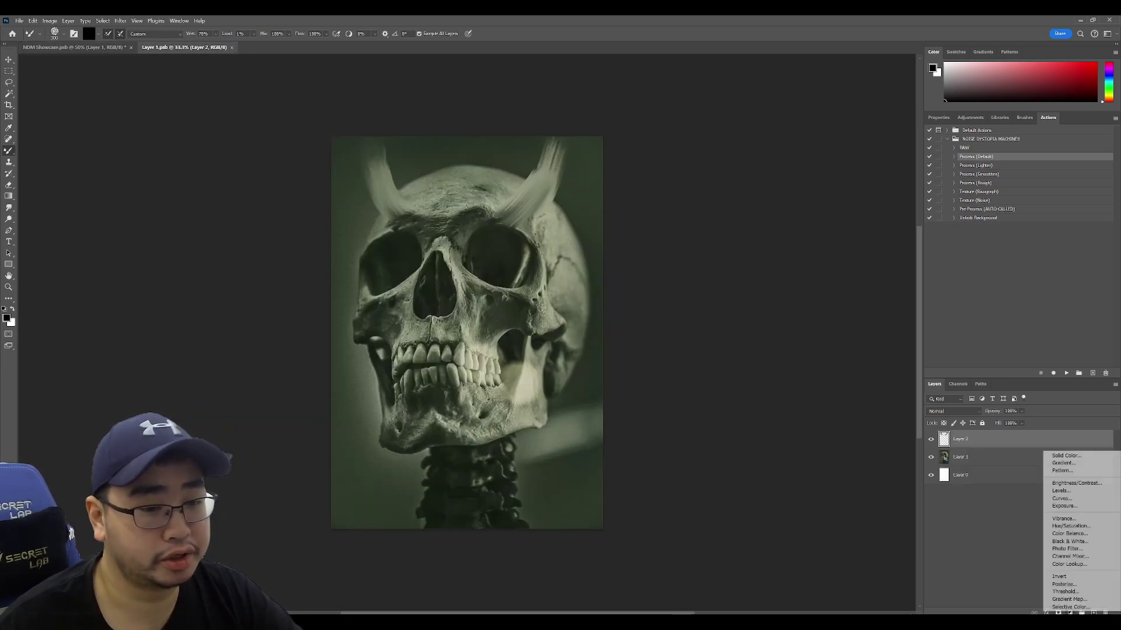
left_click(1062, 492)
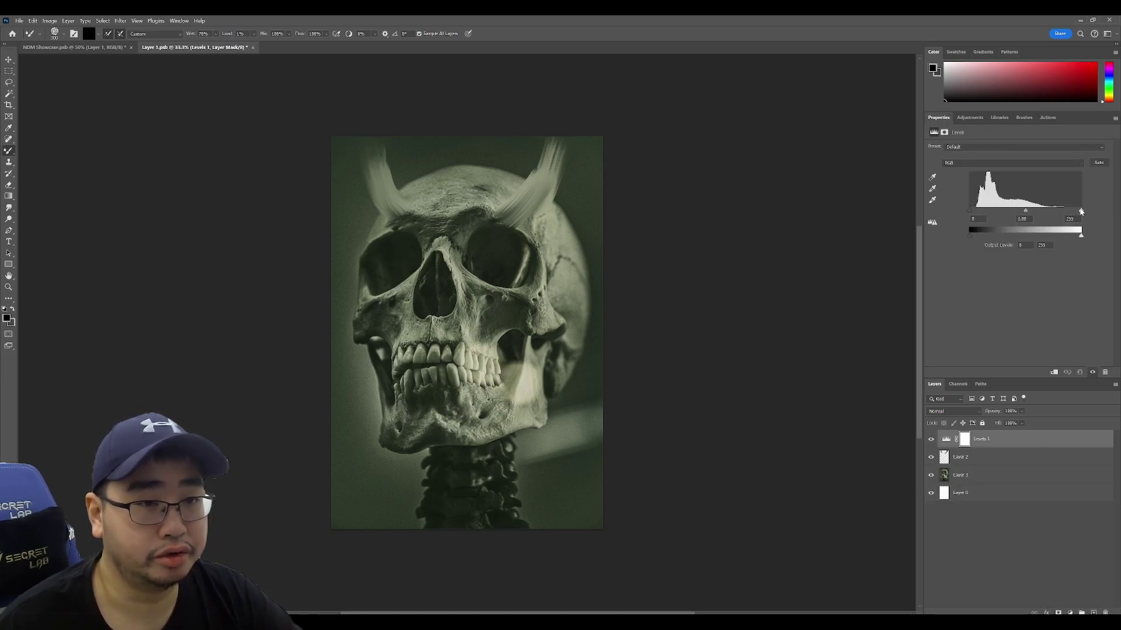
left_click_drag(1081, 211, 1055, 213)
left_click_drag(971, 211, 976, 212)
key("ctrl+s")
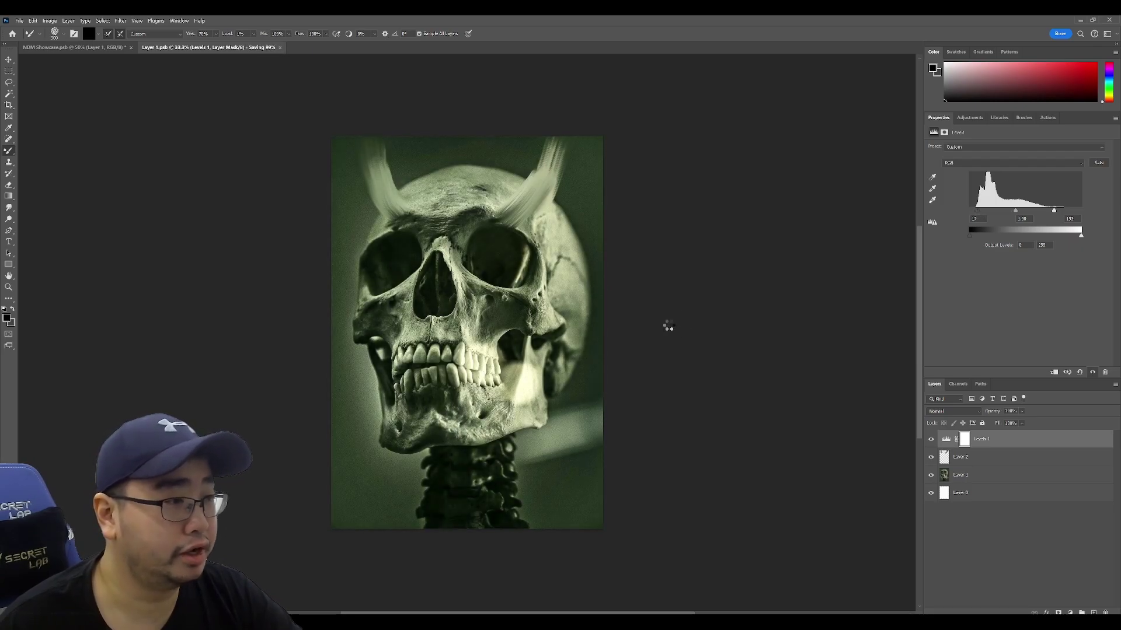
key("ctrl+Tab")
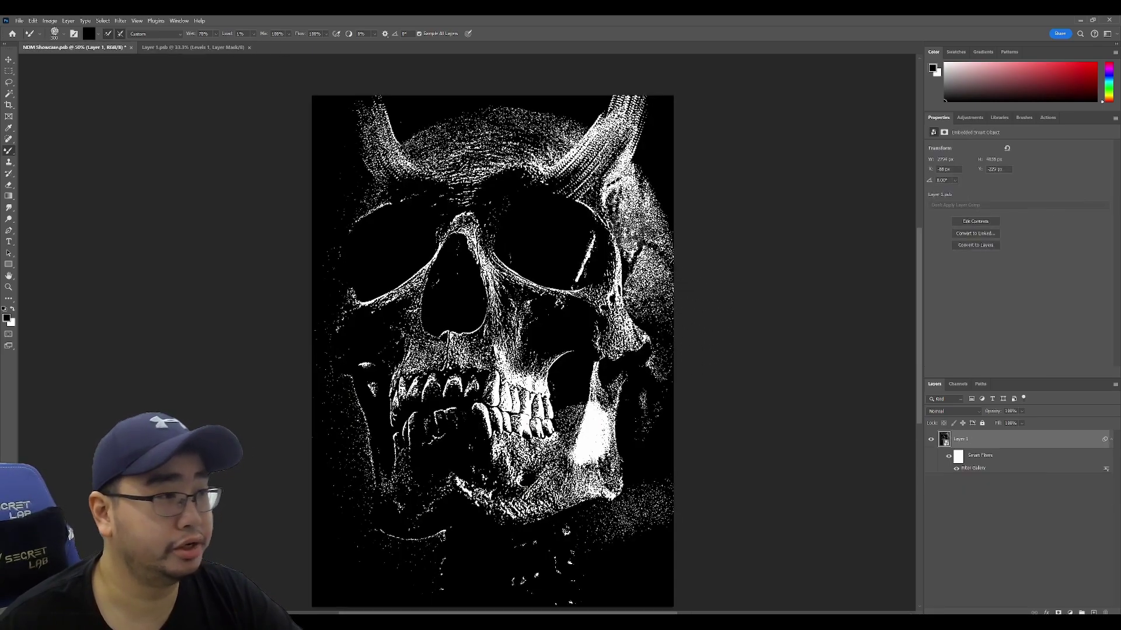
- Add a new layer in the smart object and brush light strands across the skull's right-hand eye socket at 80% opacity
key("ctrl+Tab")
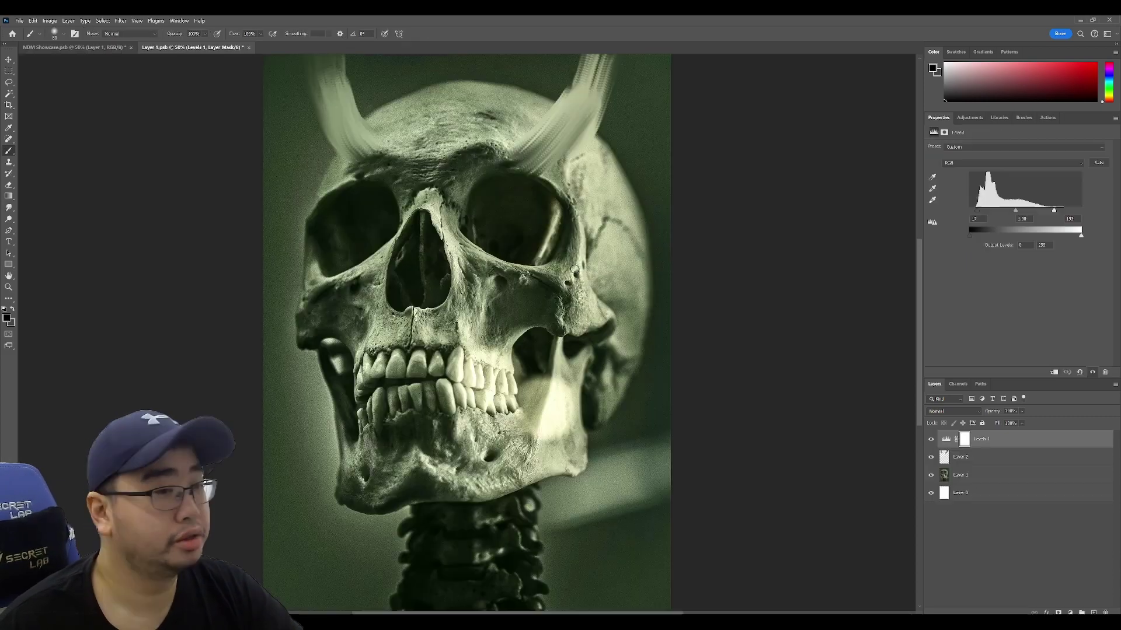
left_click(574, 269, "alt")
key("ctrl+shift+alt+n")
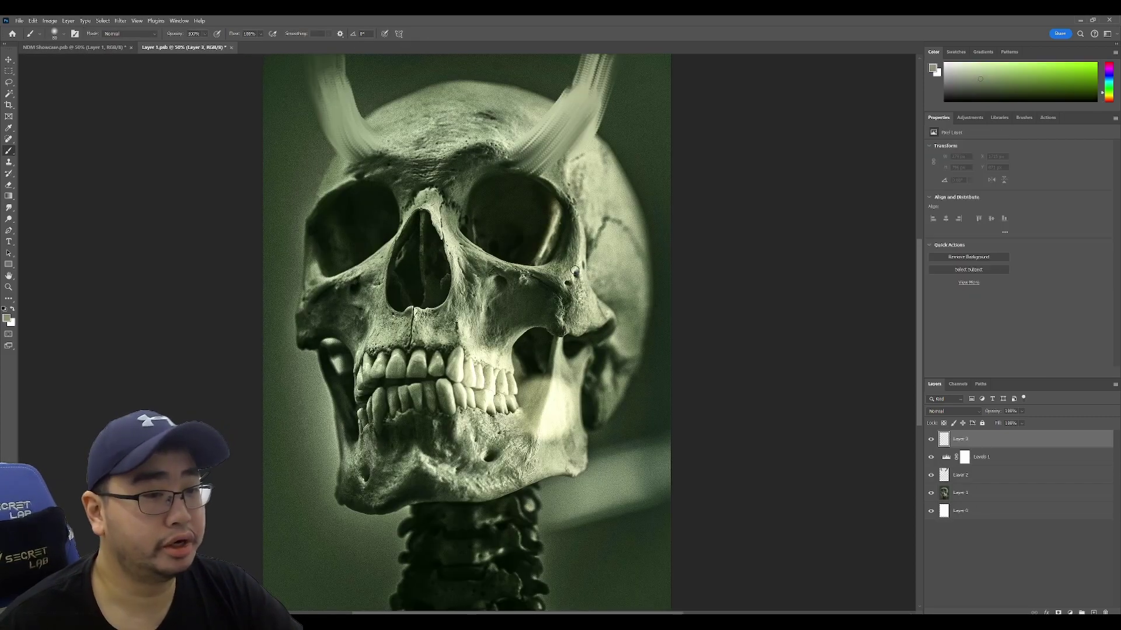
left_click(557, 178, "alt")
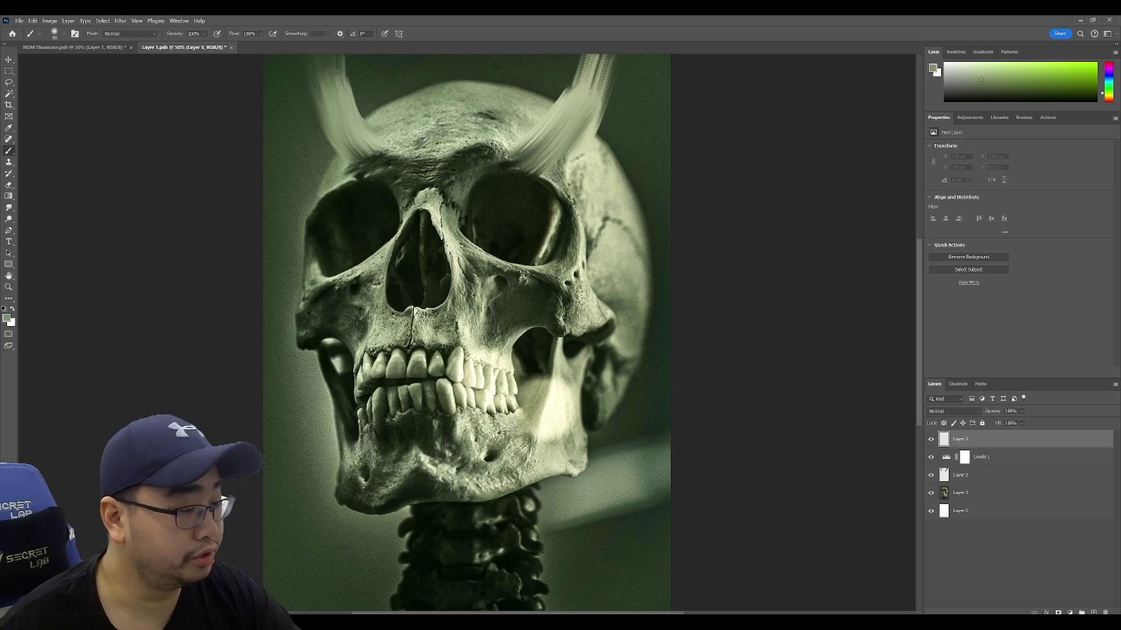
key("8")
left_click_drag(553, 175, 523, 266)
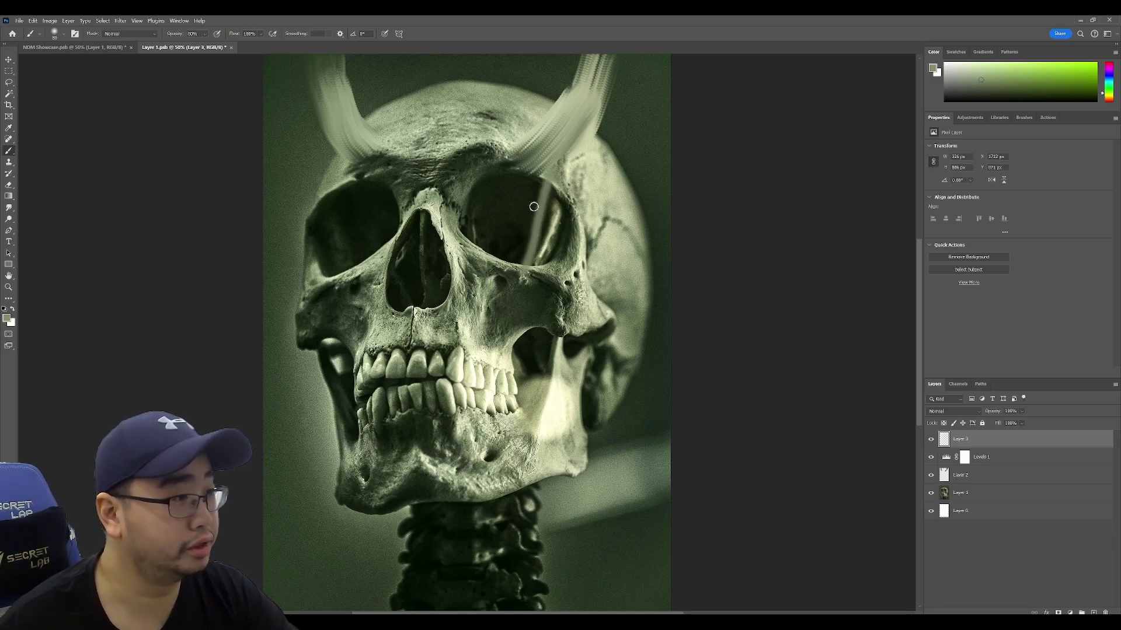
mouse_move(552, 184)
left_mouse_down()
mouse_move(486, 261)
mouse_move(499, 241)
mouse_move(477, 242)
mouse_move(561, 181)
mouse_move(479, 246)
left_mouse_up()
left_click(482, 249, "alt")
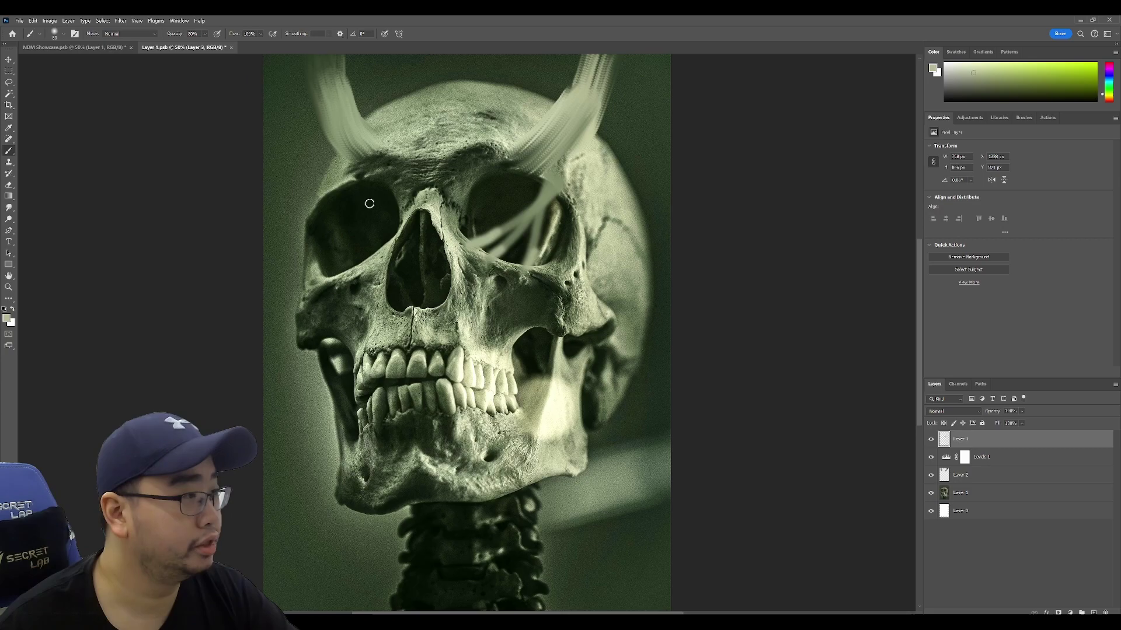
- Brush light vertical strands across the left-hand eye socket and save the smart object to update the showcase image
mouse_move(374, 181)
left_mouse_down()
mouse_move(403, 242)
mouse_move(369, 250)
mouse_move(365, 262)
left_mouse_up()
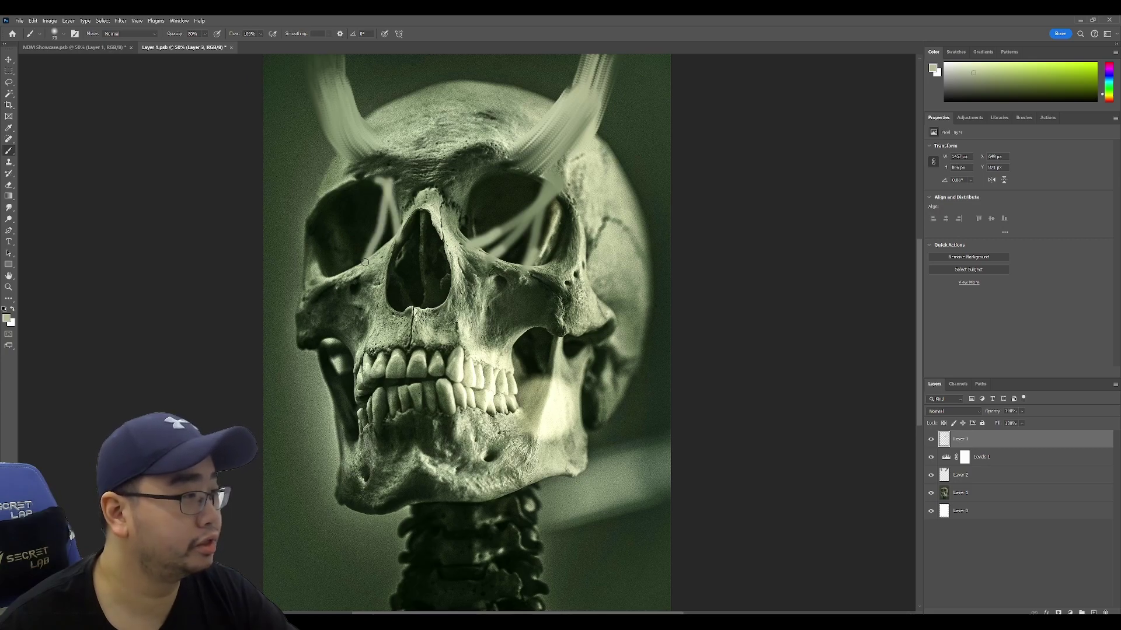
key("ctrl+s")
key("ctrl+Tab")
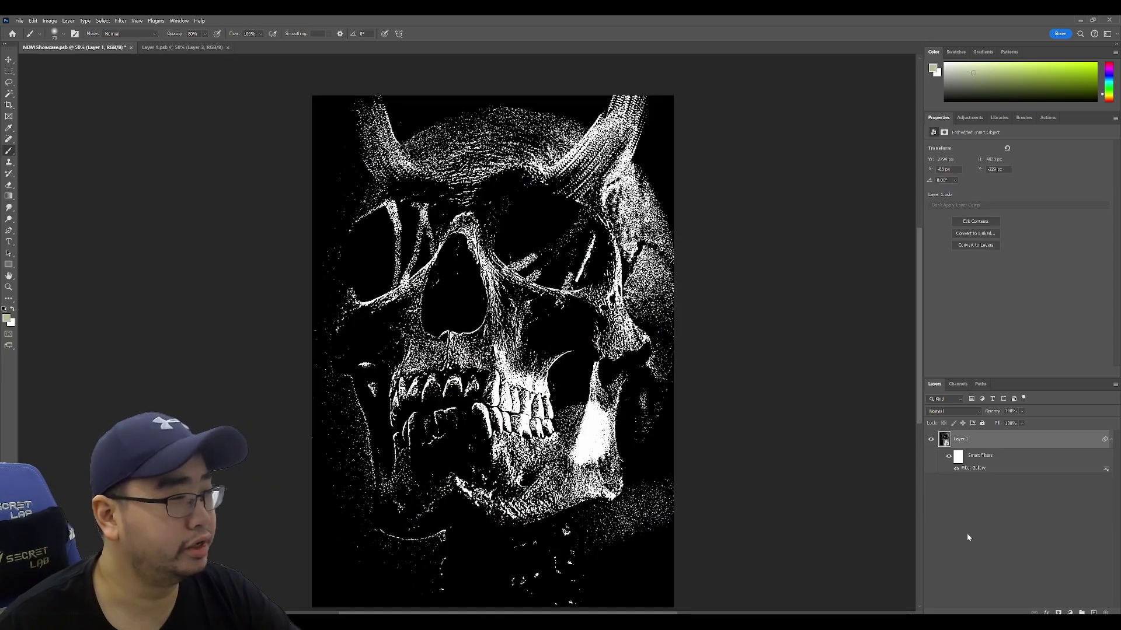
- Add a second Levels adjustment in the smart object, brighten the midtones to about 1.6, and save to update the showcase image
key("ctrl+Tab")
left_click(1070, 613)
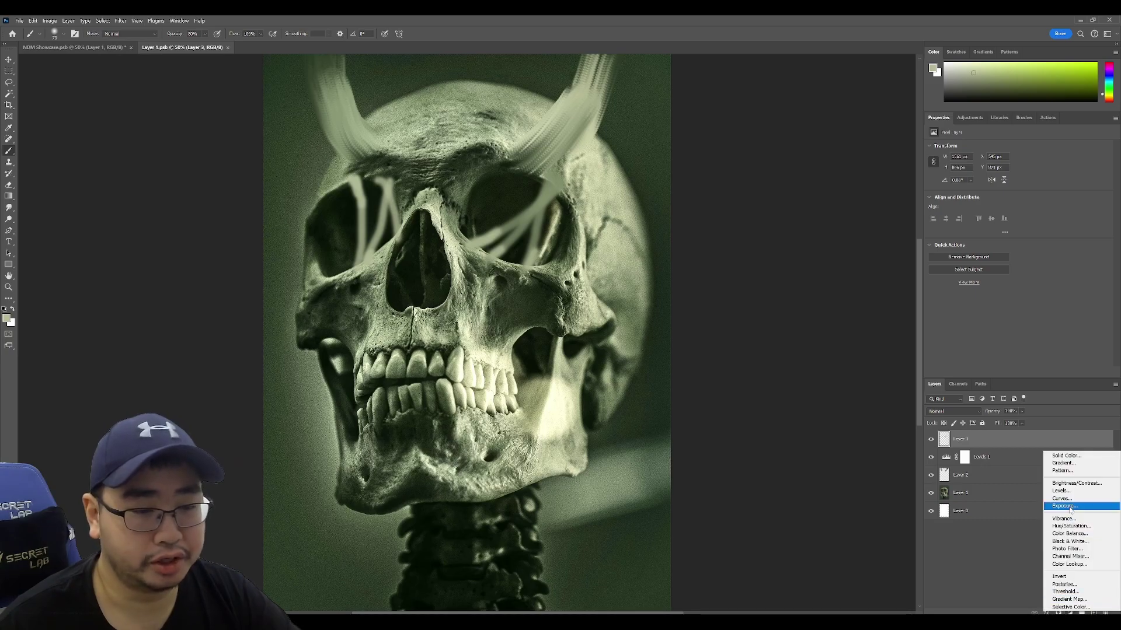
left_click(1068, 494)
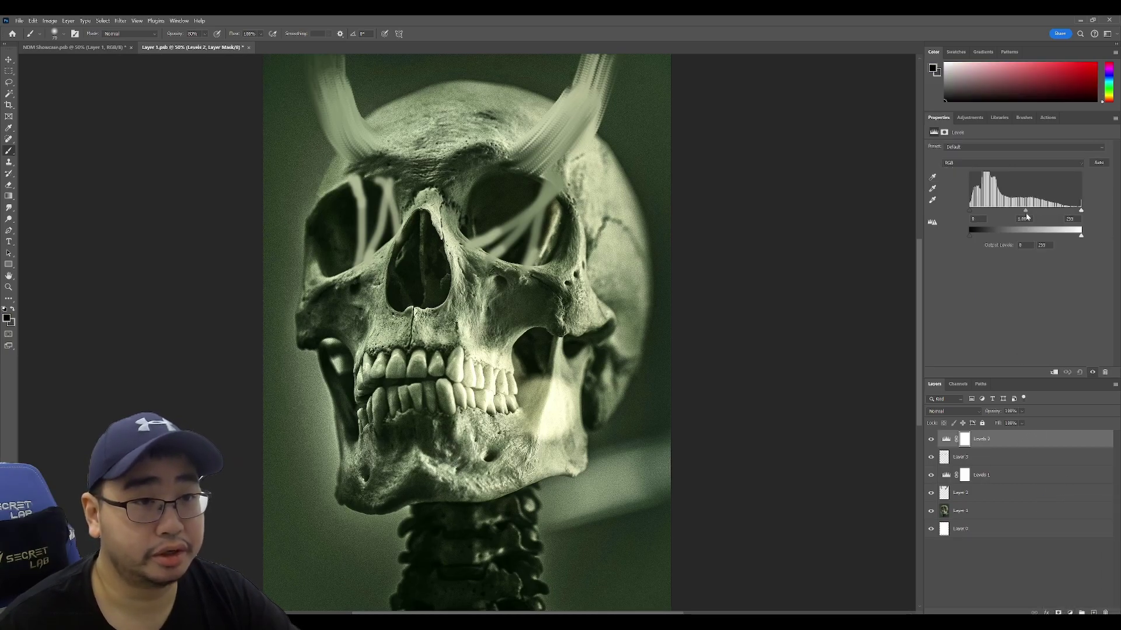
mouse_move(1025, 211)
left_mouse_down()
mouse_move(1042, 212)
mouse_move(1006, 215)
left_mouse_up()
key("ctrl+s")
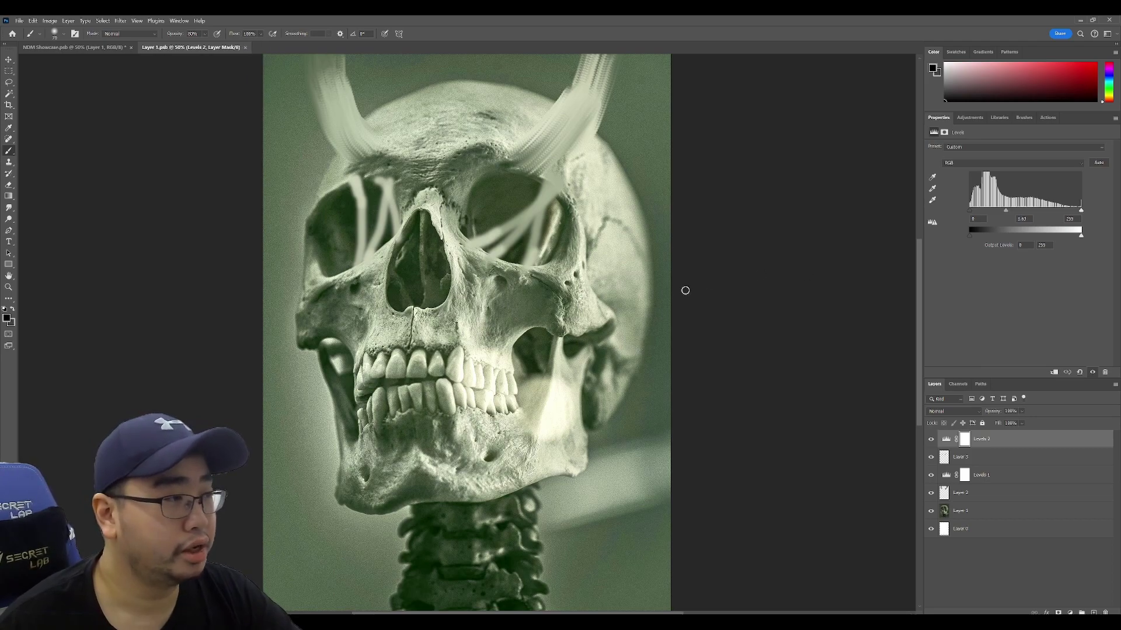
key("ctrl+Tab")
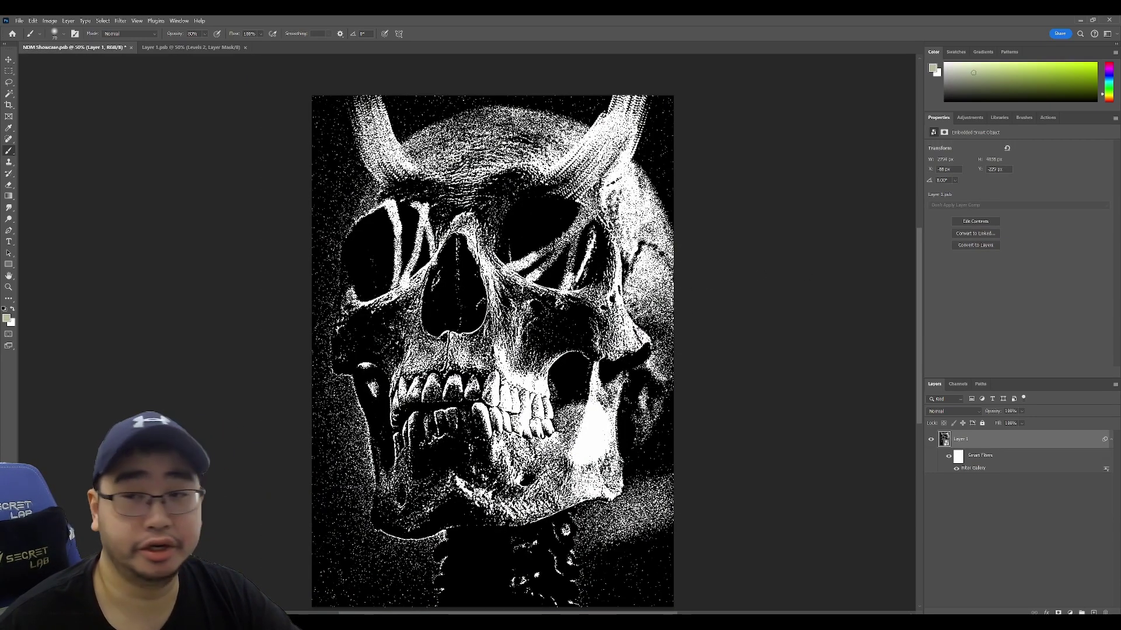
- On a new layer in the smart object, darken the left-hand eye socket with a dark brush at 40% opacity and save
key("ctrl+Tab")
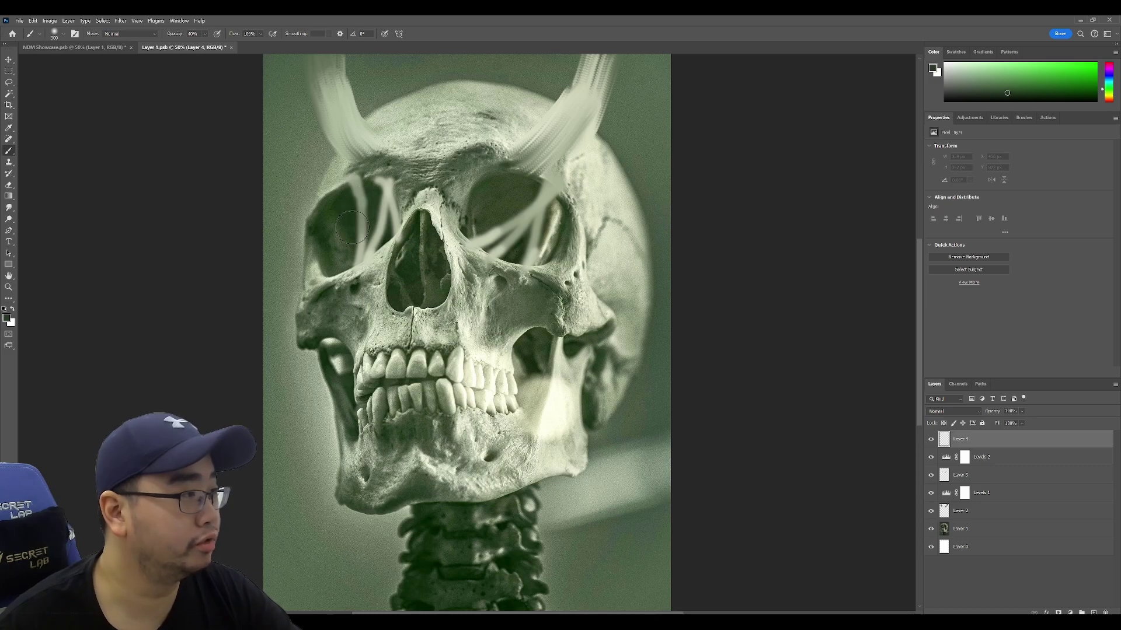
key("bracketleft")
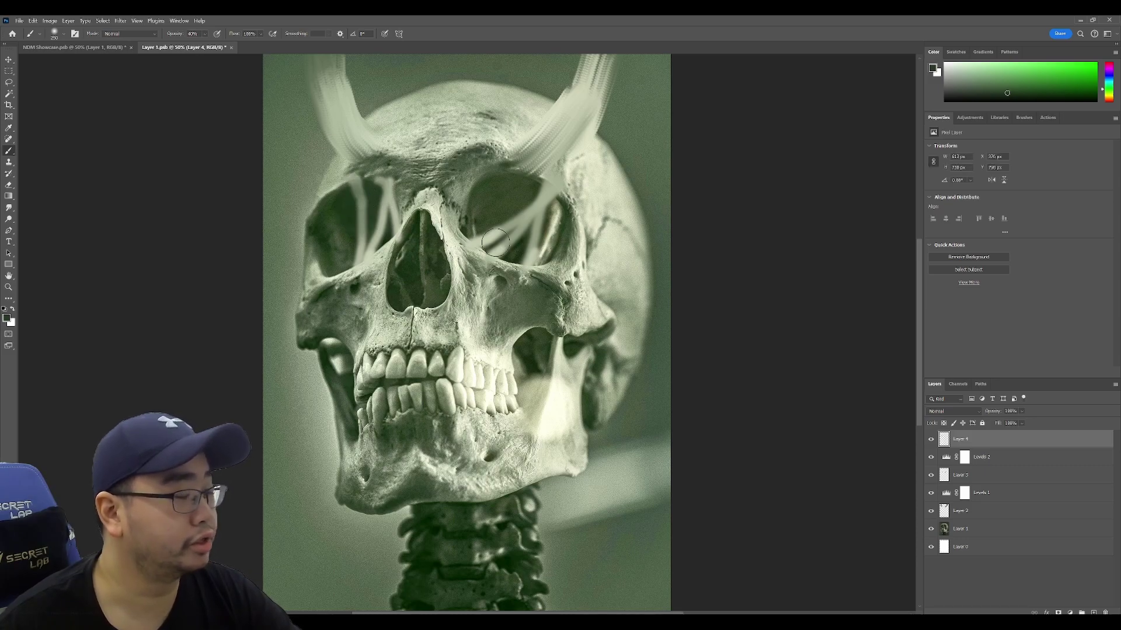
key("ctrl+s")
- Brush a sampled light bone tone onto the lower rim of the right-hand eye socket
left_click(529, 270, "alt")
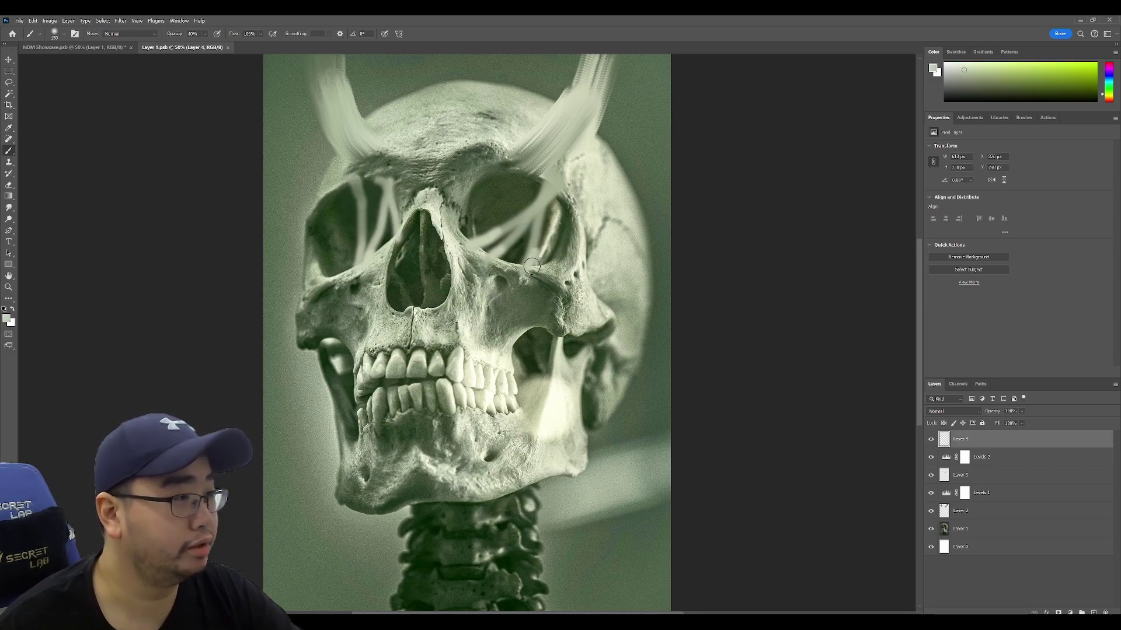
left_click(534, 269, "alt")
left_click_drag(532, 268, 527, 269)
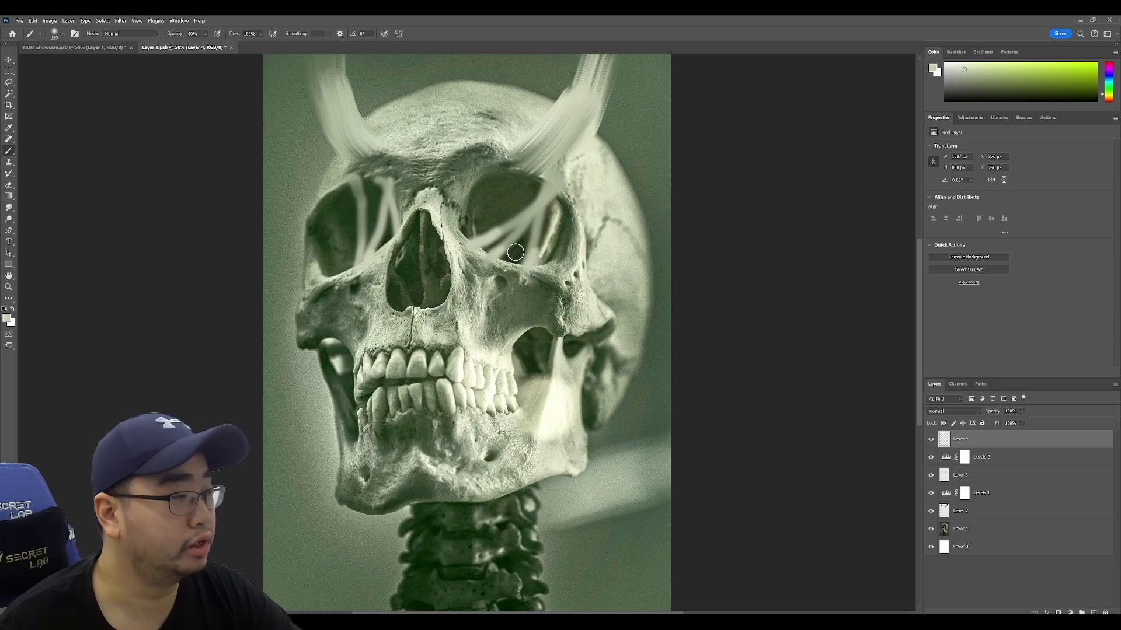
- Save the smart object and search Unsplash in the browser for "wires"
key("ctrl+s")
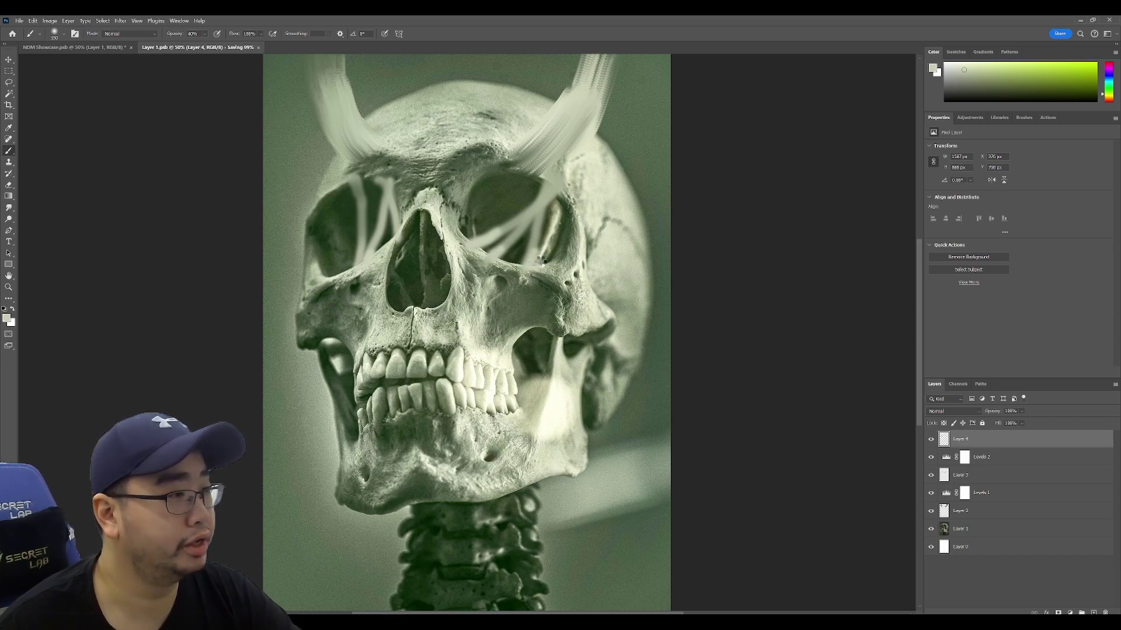
key("ctrl+w")
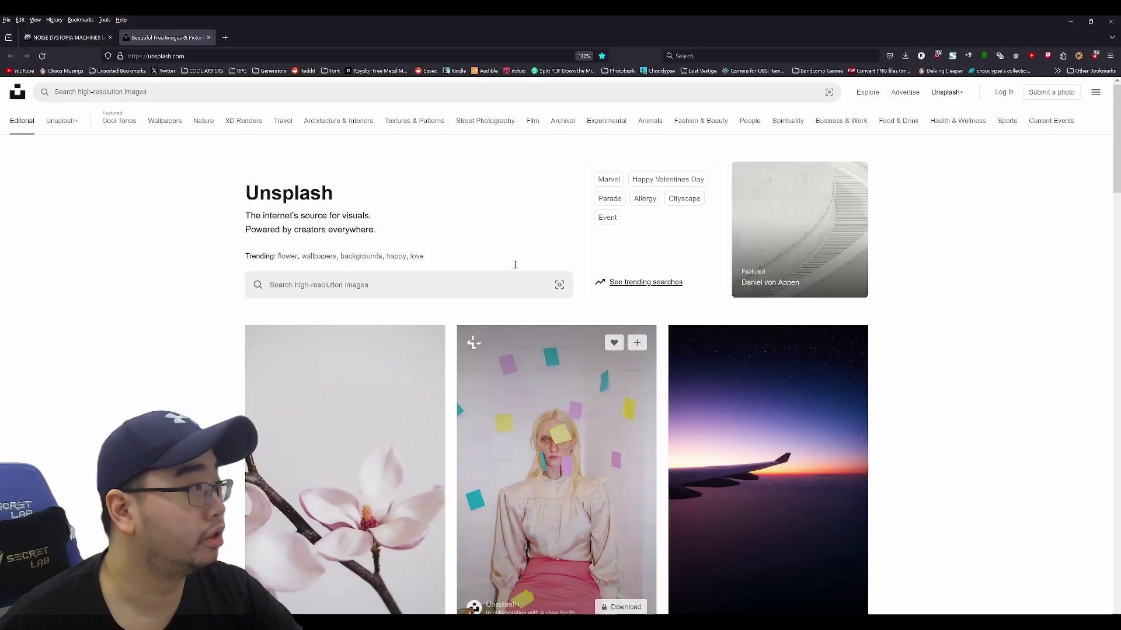
left_click(196, 94)
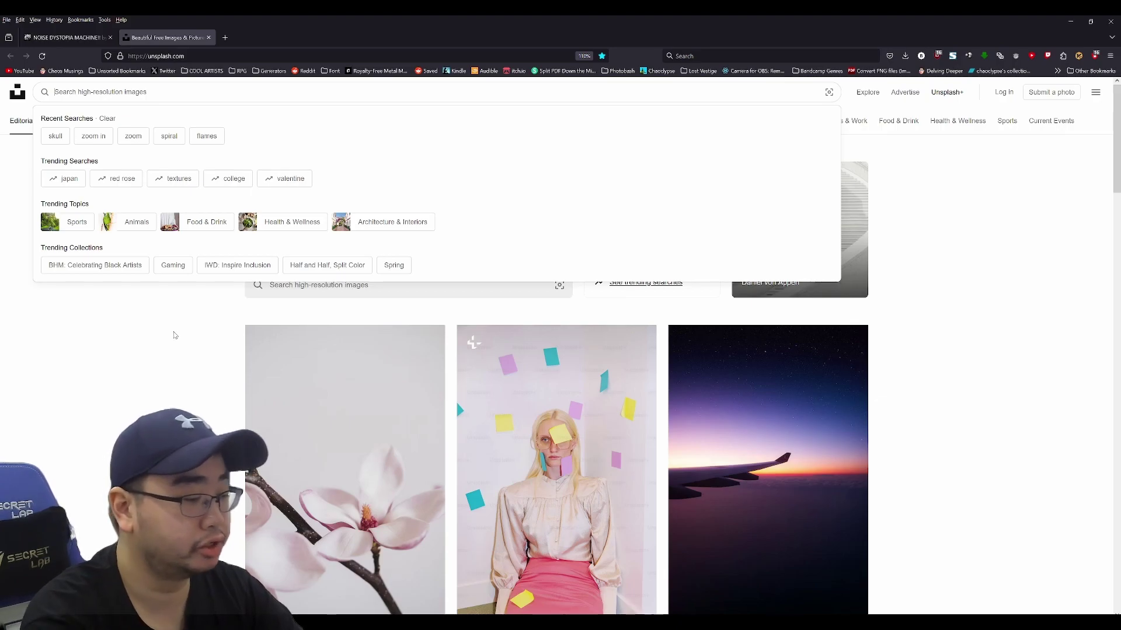
type("wires")
key("Return")
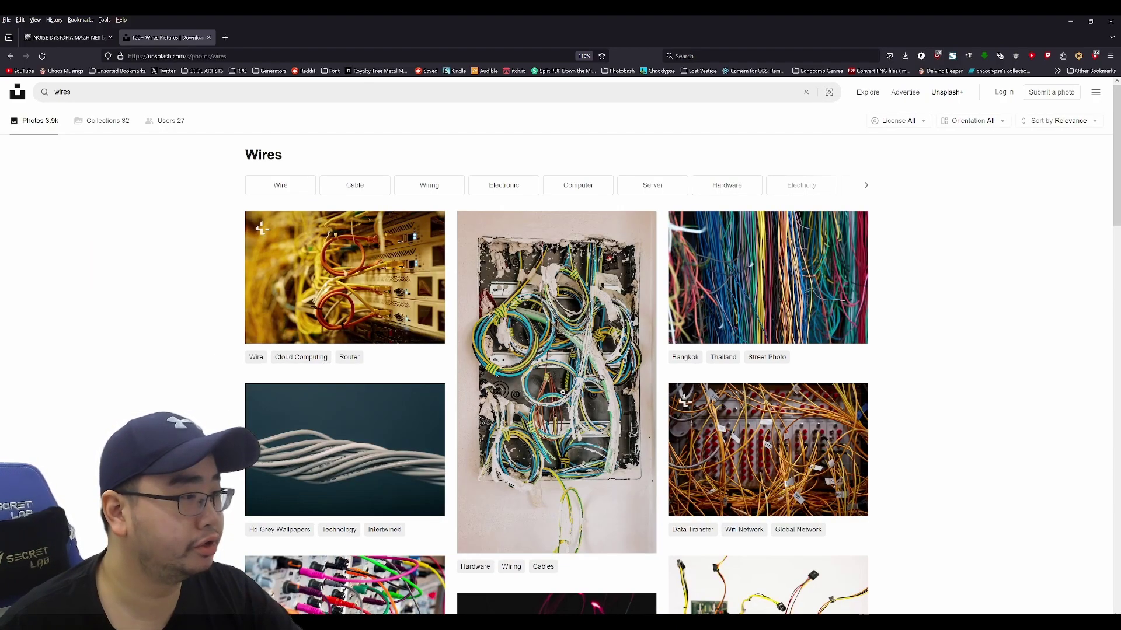
- Open the photo of coiled yellow and blue wires in a wall box as a full-size image in its own tab
left_click(540, 398)
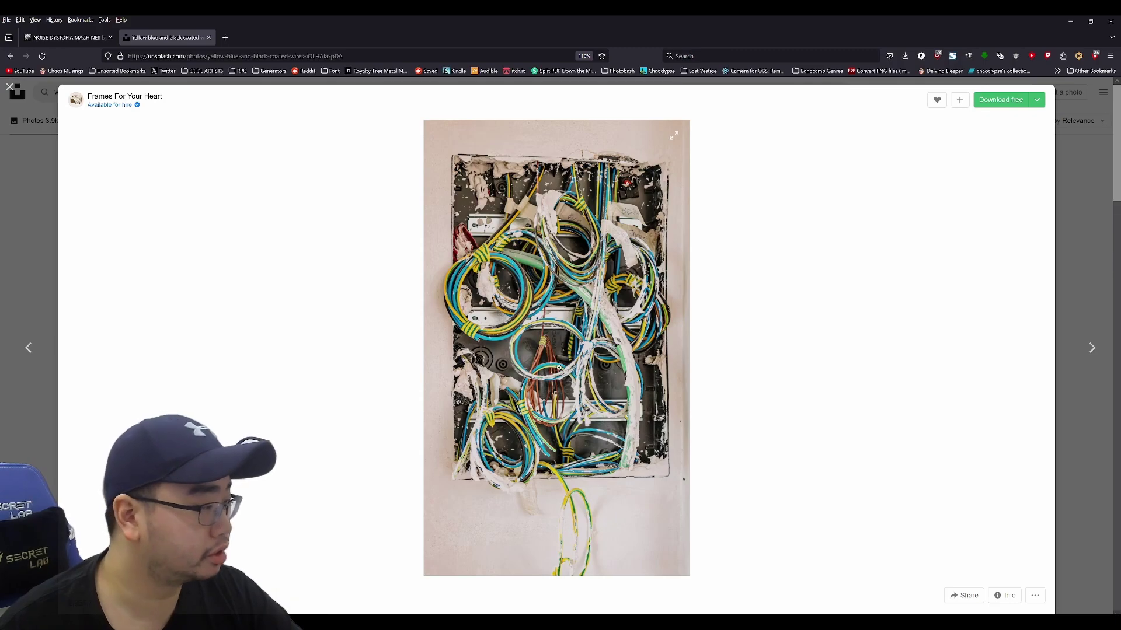
scroll(587, 302, "down", 1)
right_click(587, 302)
left_click(613, 309)
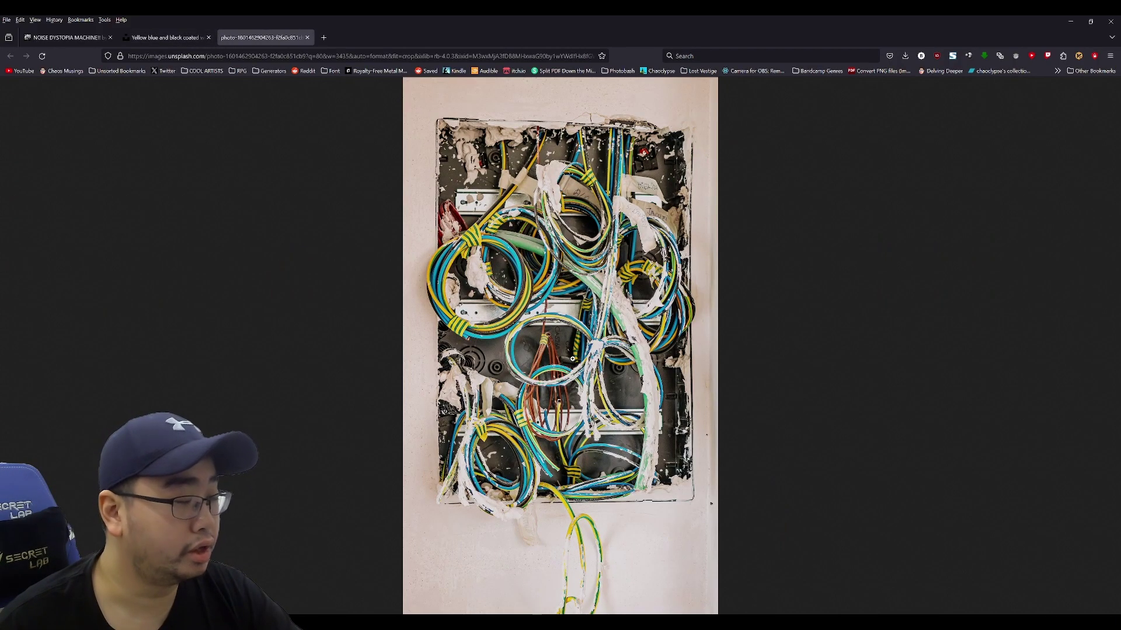
- Paste the wires photo over the skull in Photoshop as a Soft Light layer and move it to cover the whole canvas
left_click_drag(572, 359, 519, 292)
key("alt+Tab")
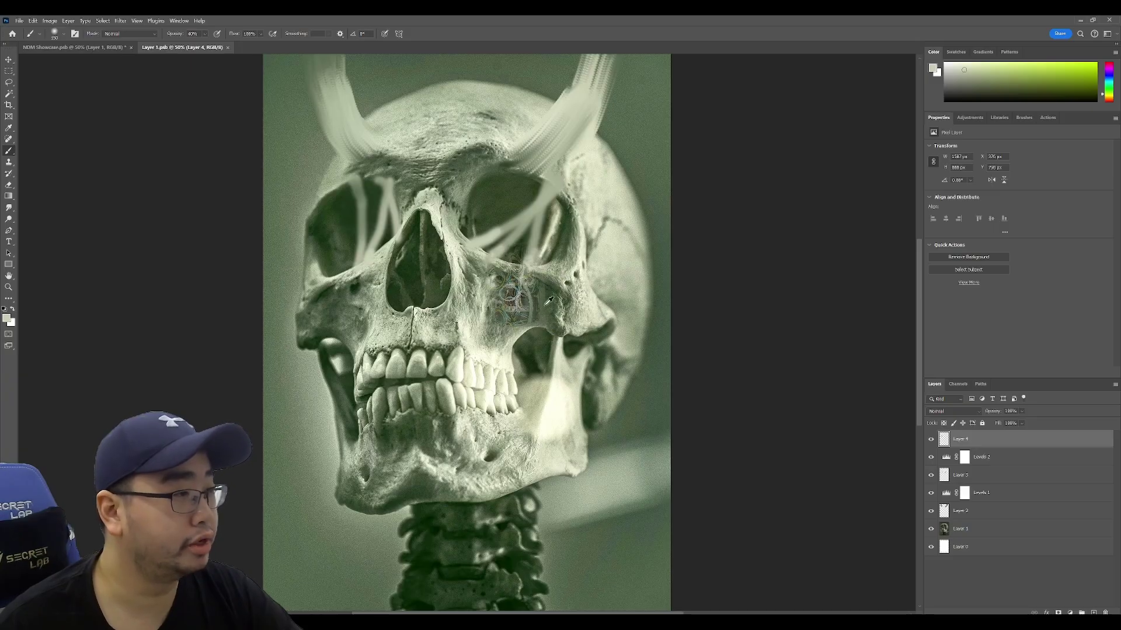
left_click(954, 412)
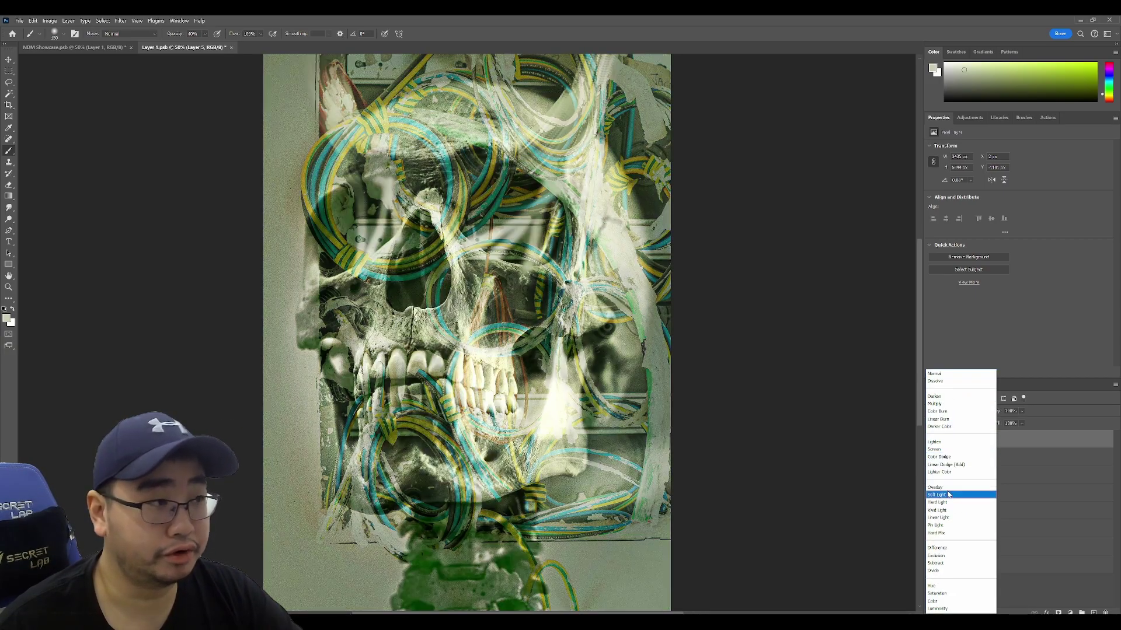
left_click(947, 495)
key("ctrl+t")
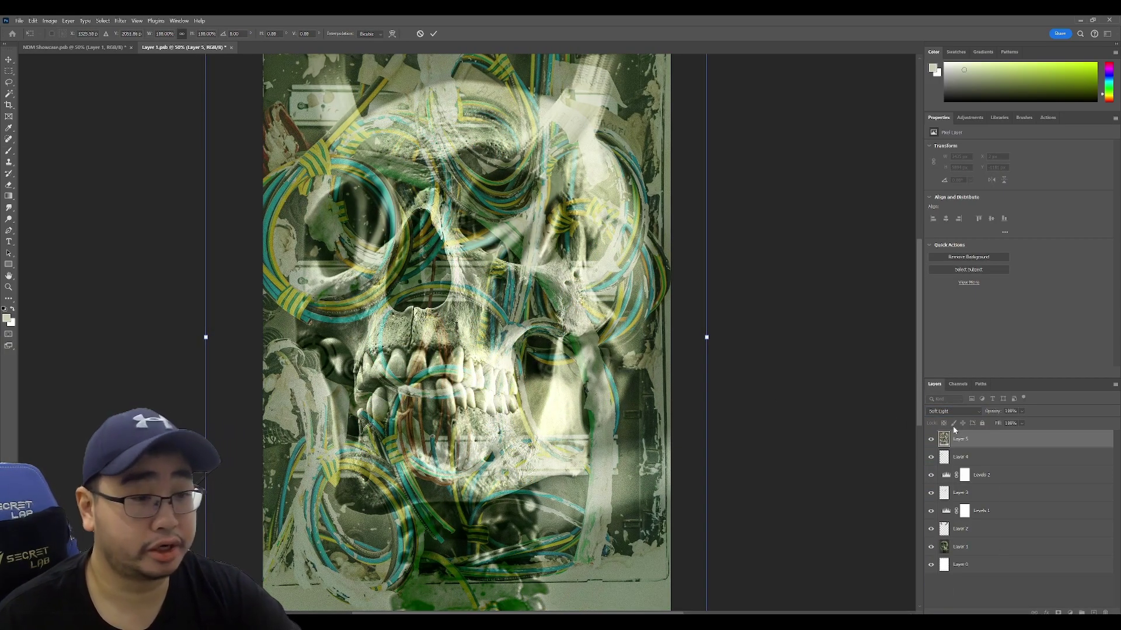
key("Return")
key("b")
- Lower the wires layer's opacity to about 50%, save the smart object and check the updated showcase image
left_click(1020, 412)
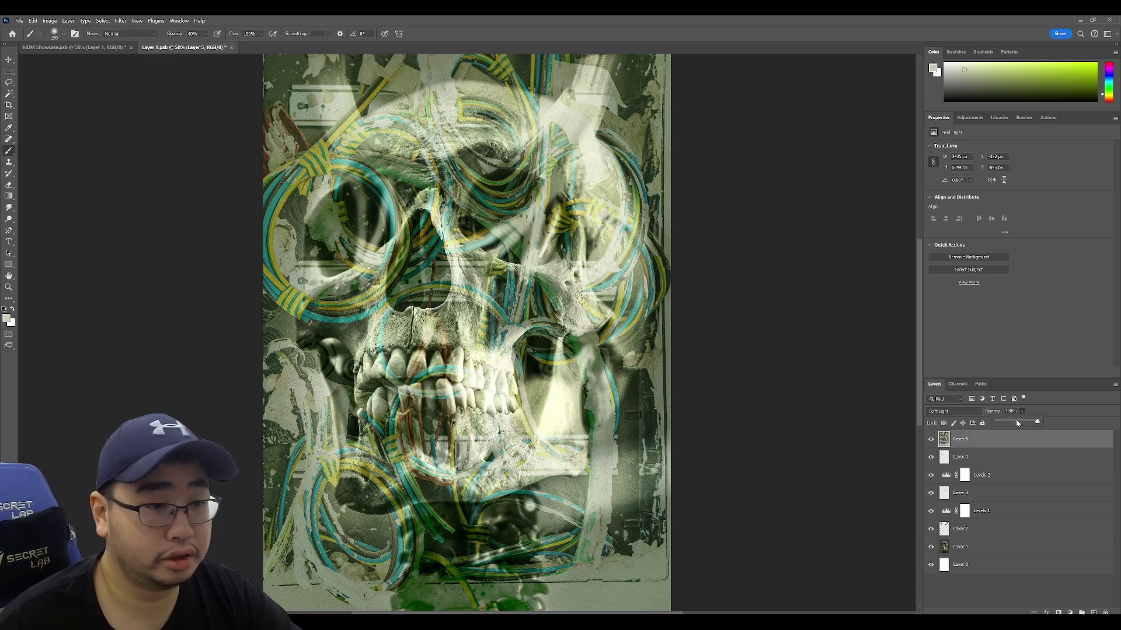
left_click_drag(1016, 422, 1014, 424)
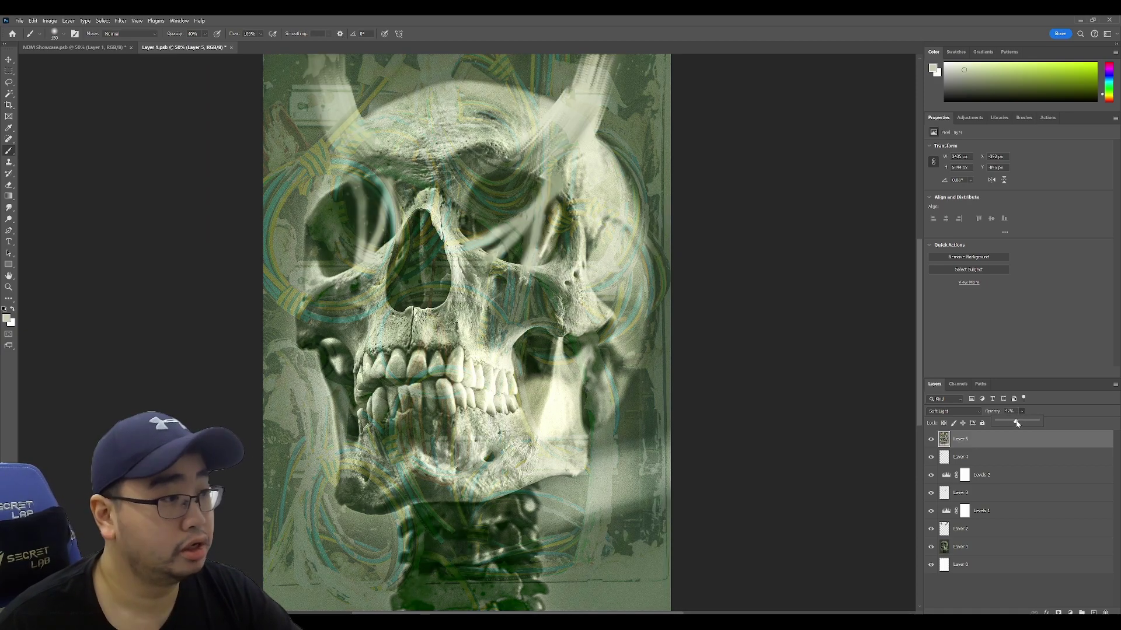
key("ctrl+s")
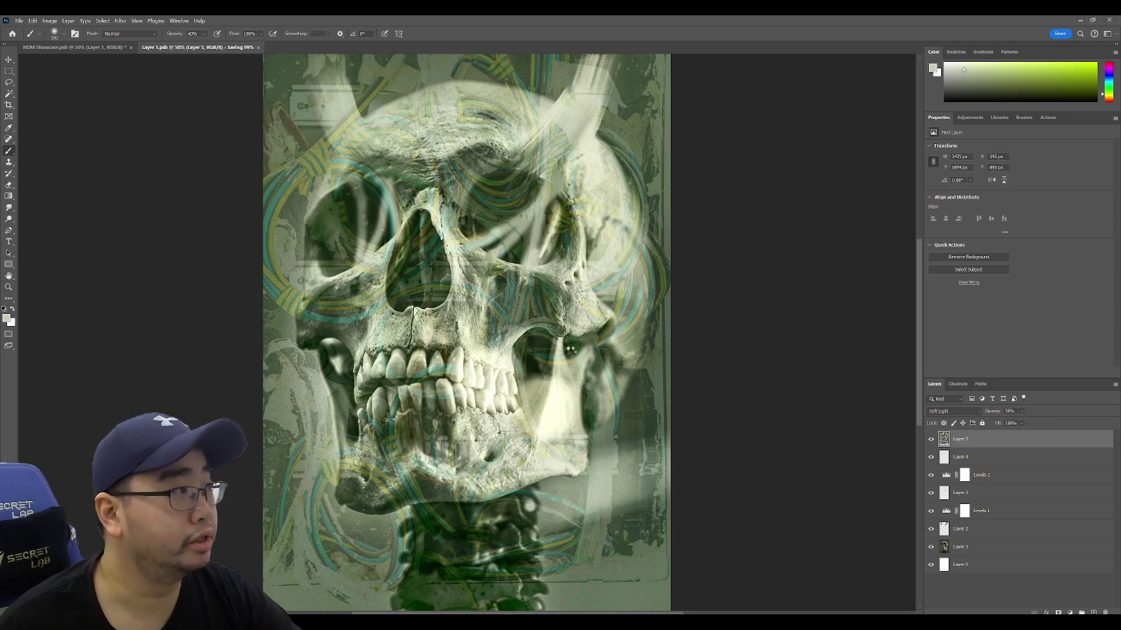
key("ctrl+Tab")
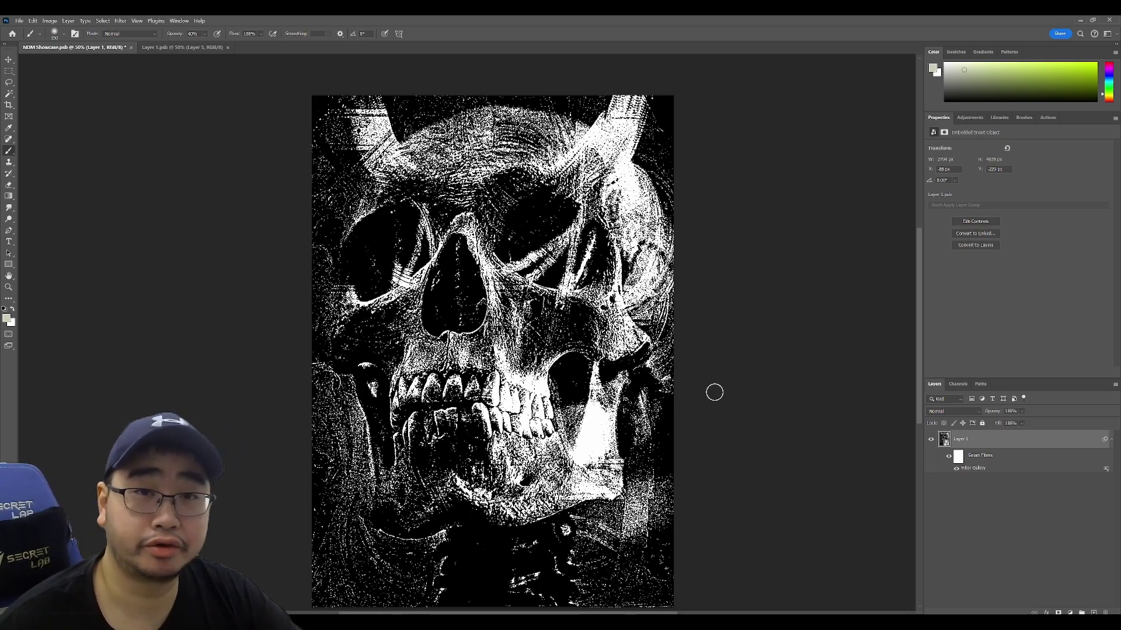
key("ctrl+Tab")
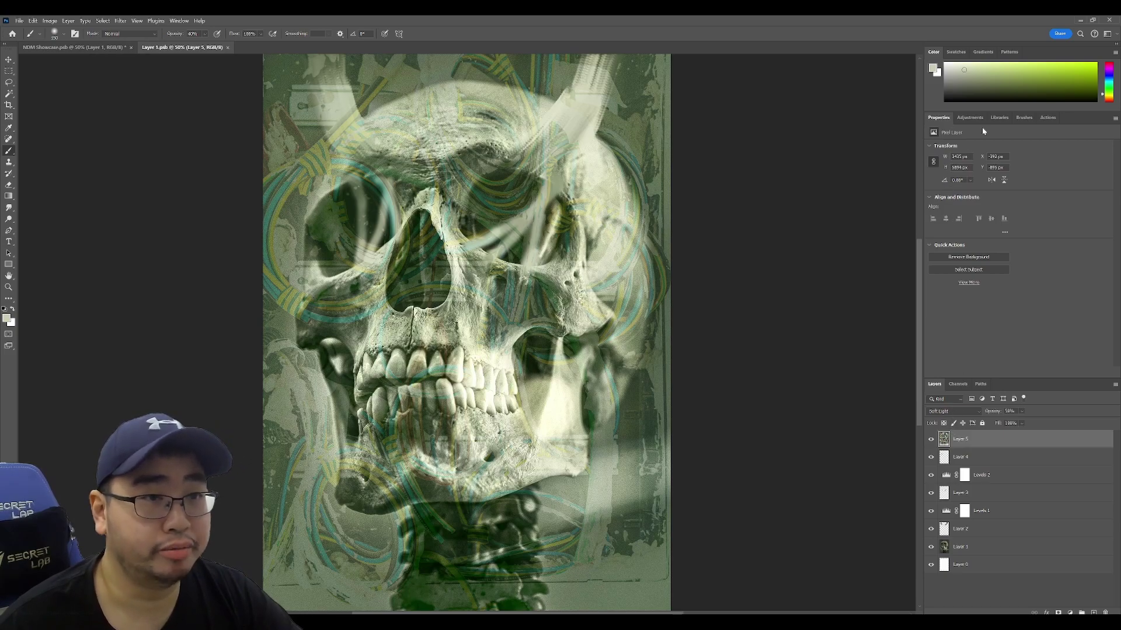
- Run the Noise Dystopia action that adds a Black & White adjustment layer, select the wires layer and save the smart object
left_click(1042, 119)
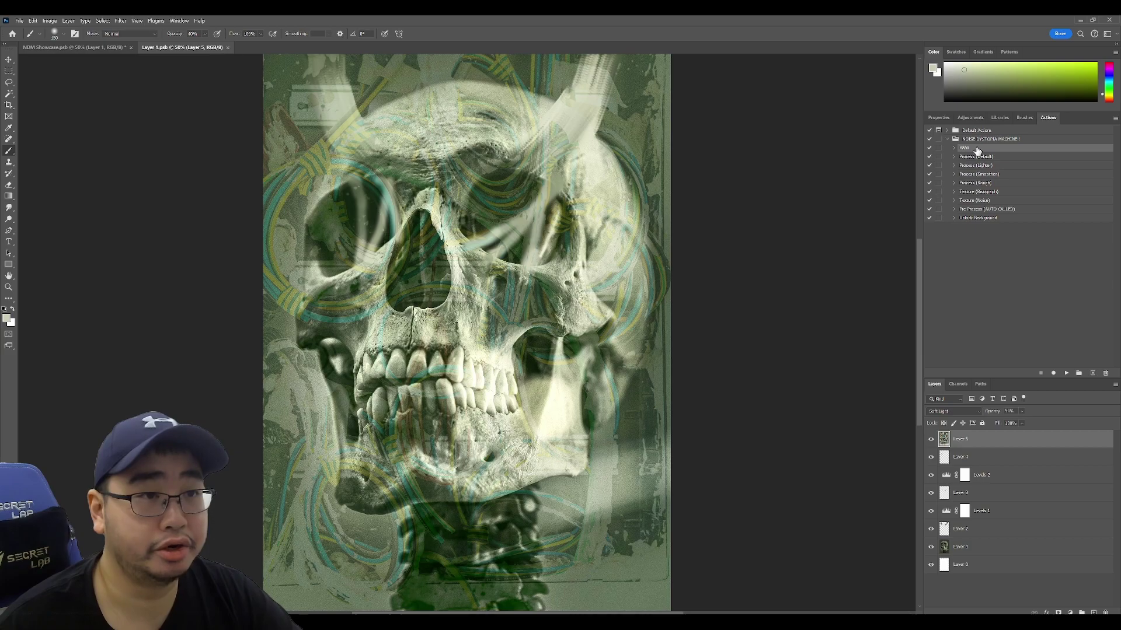
left_click(1066, 373)
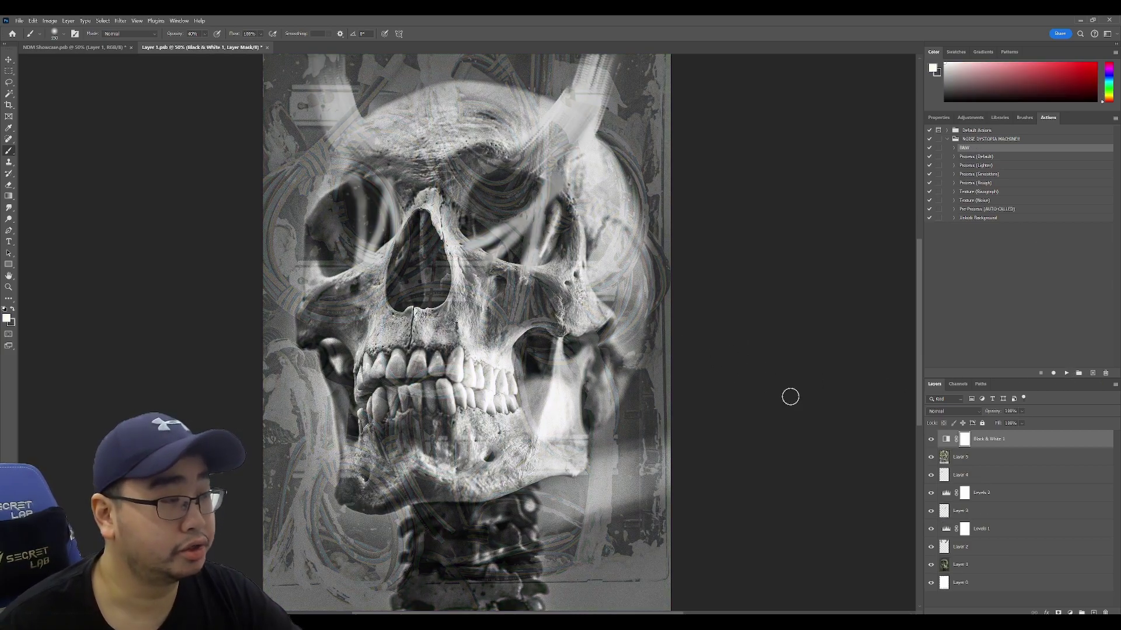
left_click(989, 458)
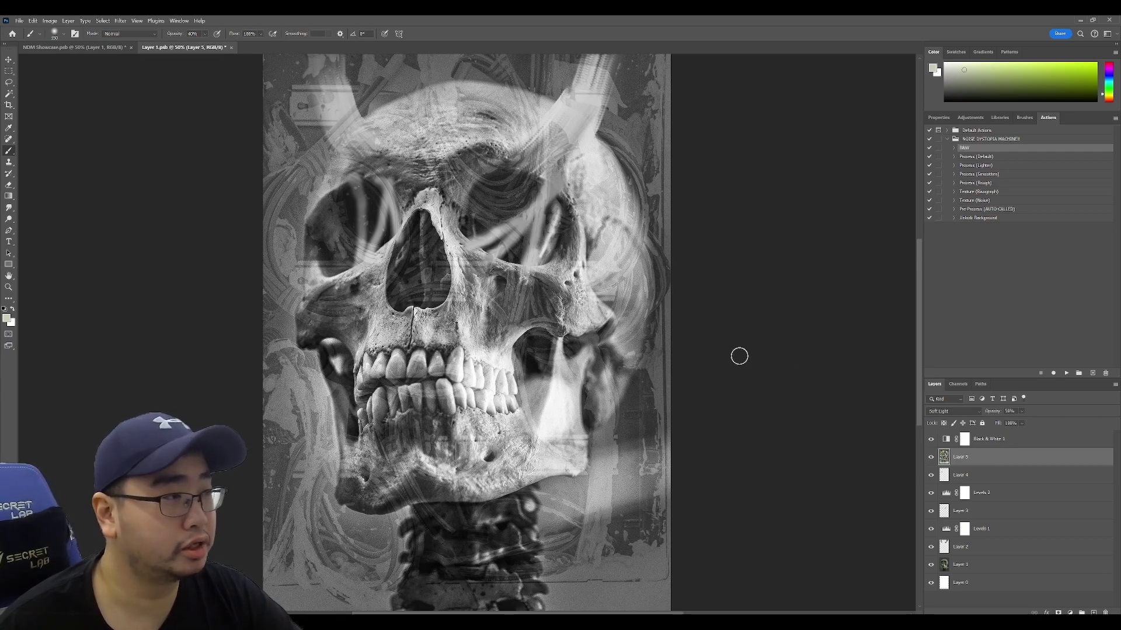
key("ctrl+s")
- Examine the Noise Dystopia Machine preview sheet, comparing the original with the Process and Texture variants
key("ctrl+Tab")
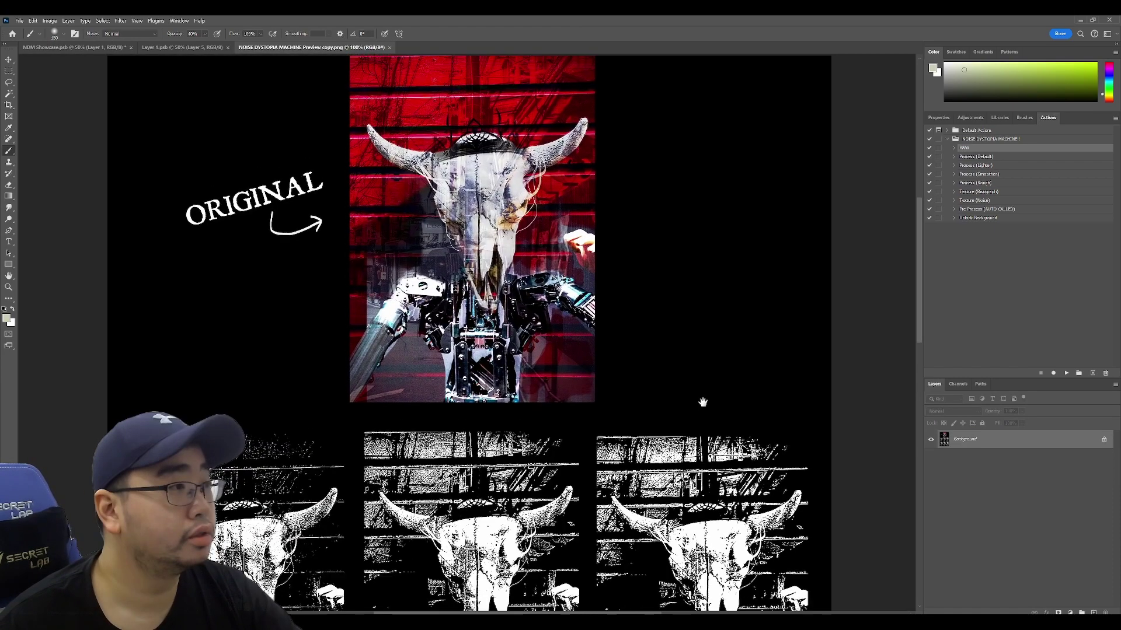
left_click_drag(702, 400, 726, 450)
key("ctrl+plus")
key("ctrl+minus")
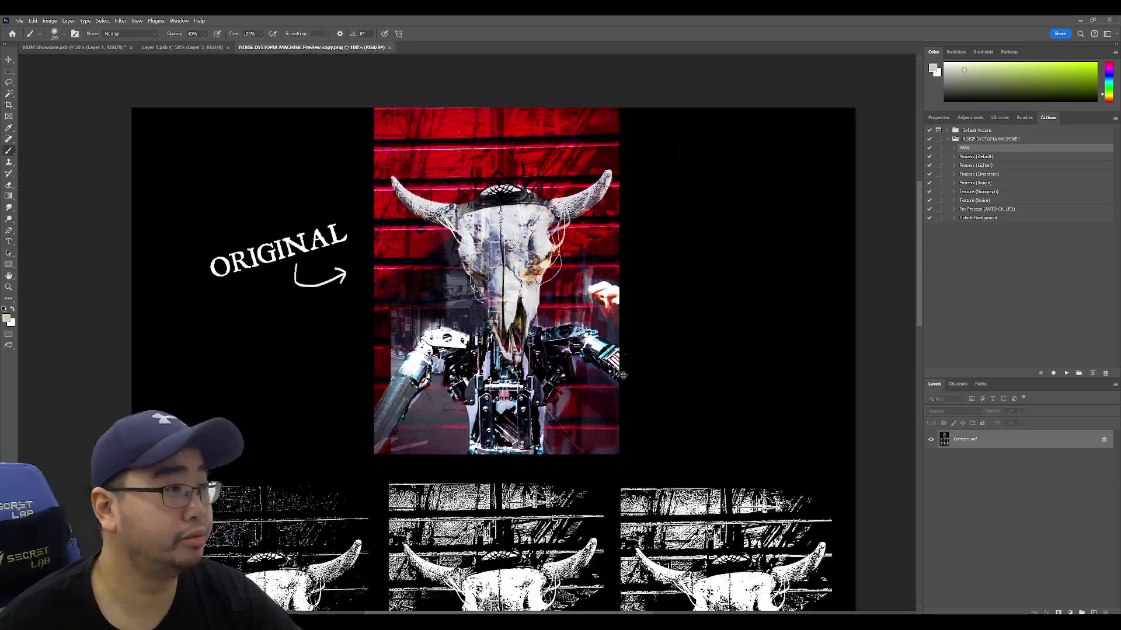
left_click_drag(635, 341, 648, 170)
left_click_drag(520, 471, 519, 322)
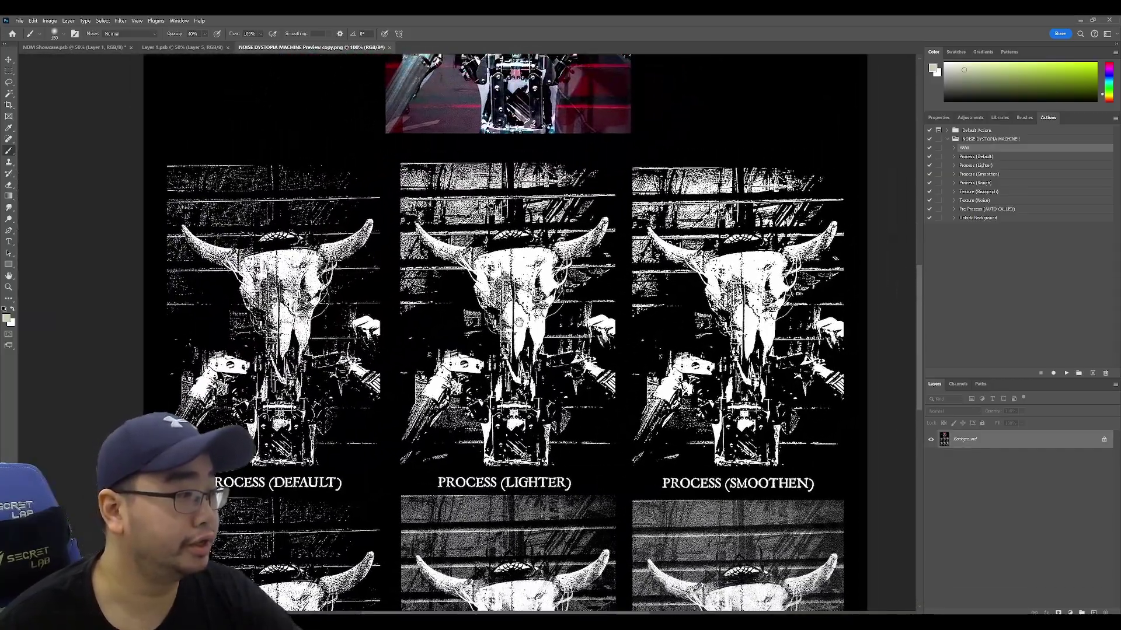
left_click_drag(592, 398, 576, 403)
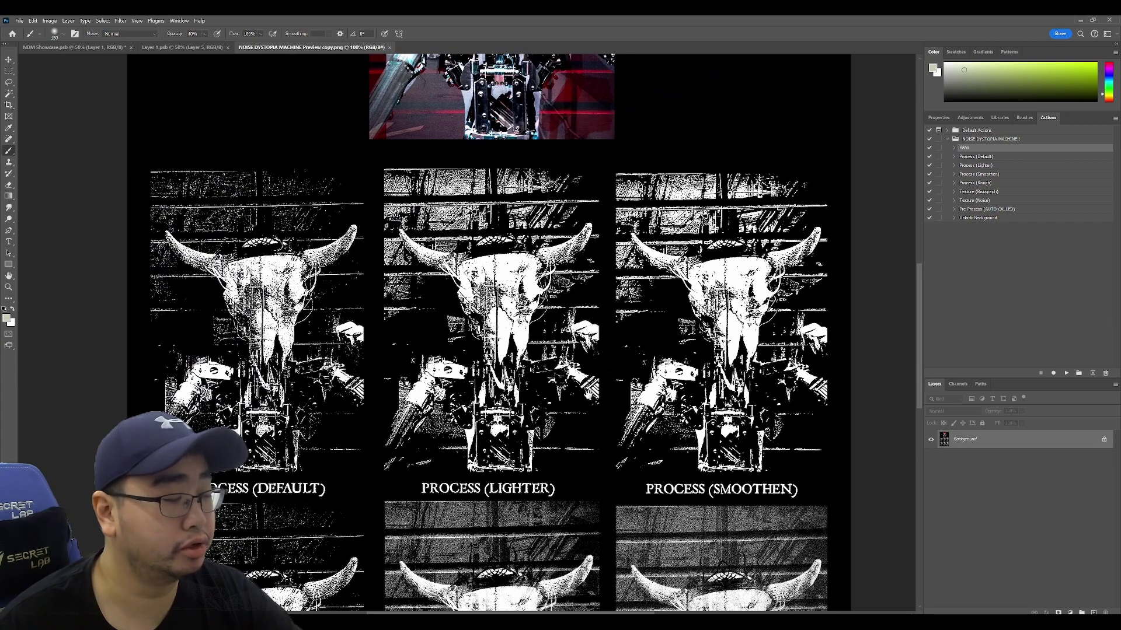
scroll(619, 351, "down", 5)
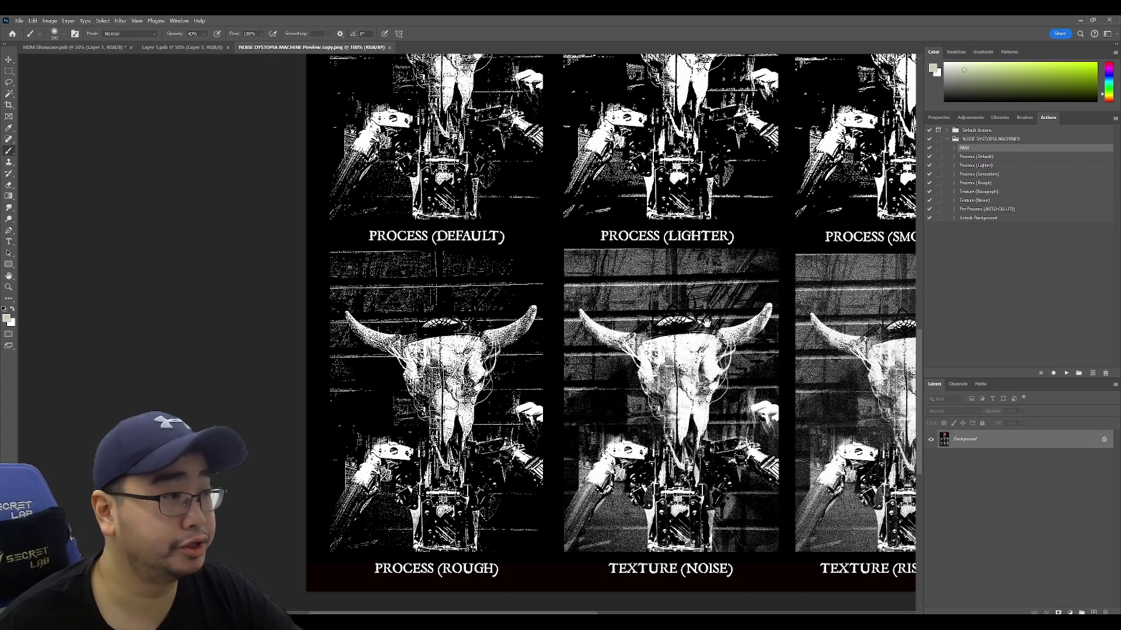
left_click_drag(704, 321, 534, 298)
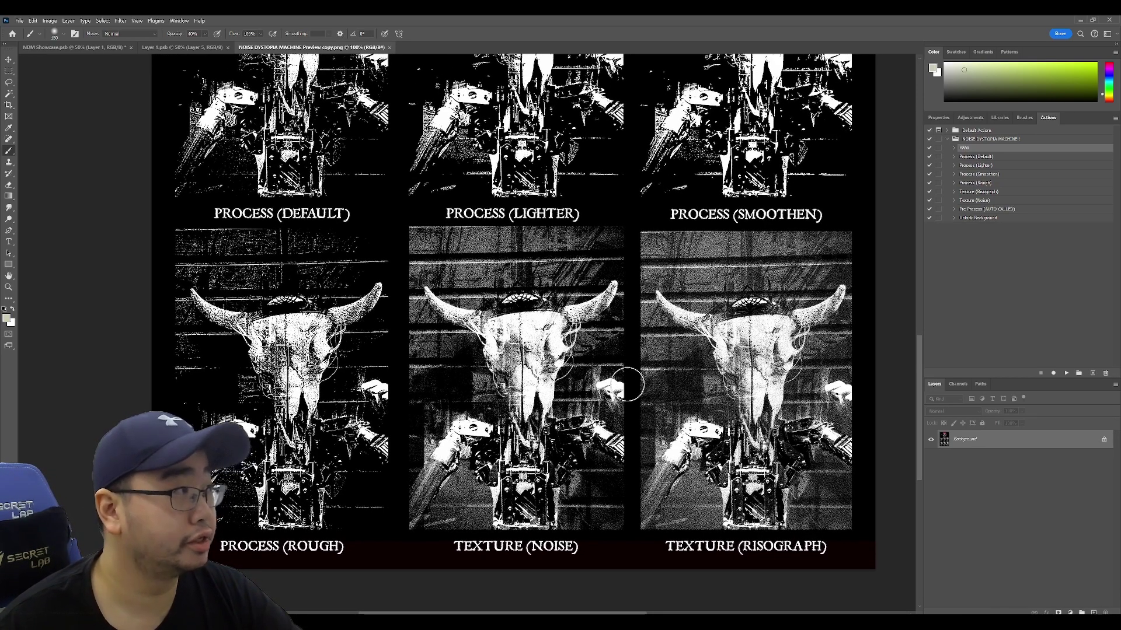
- In NDM Showcase-2.psb, hide the Black & White adjustment and run the Texture (Risograph) action above the wires layer
key("ctrl+shift+Tab")
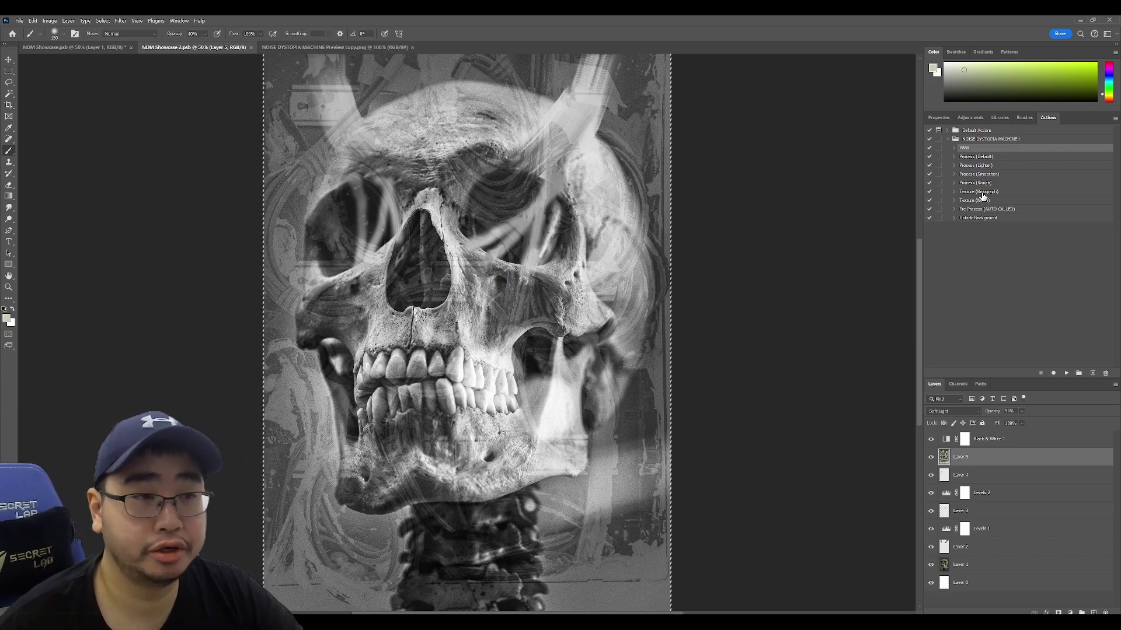
left_click(931, 441)
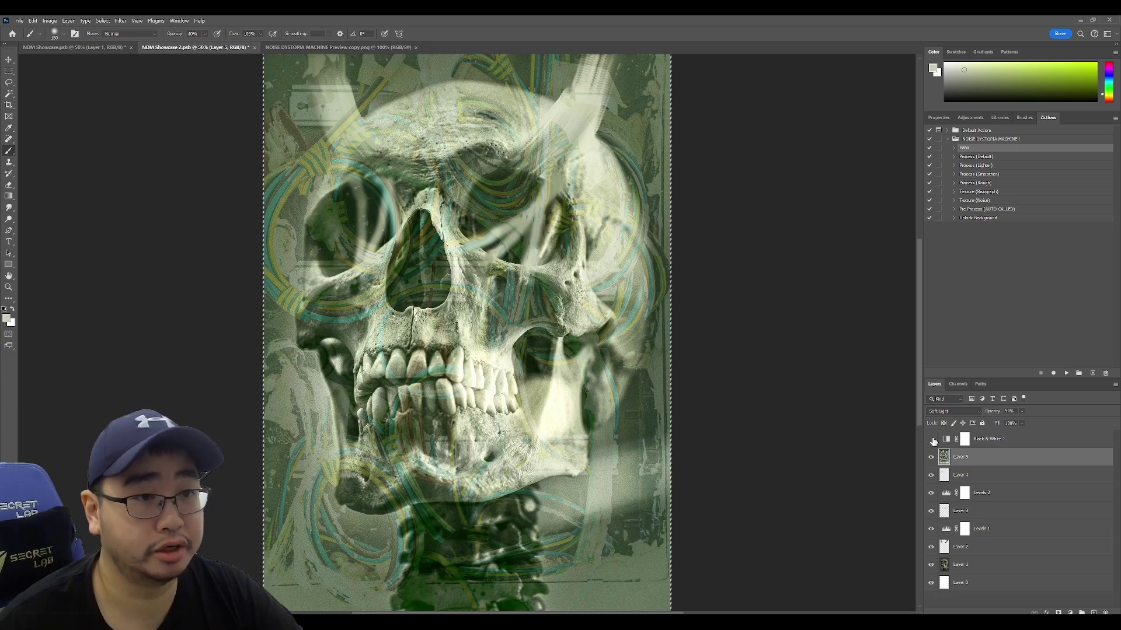
left_click(988, 193)
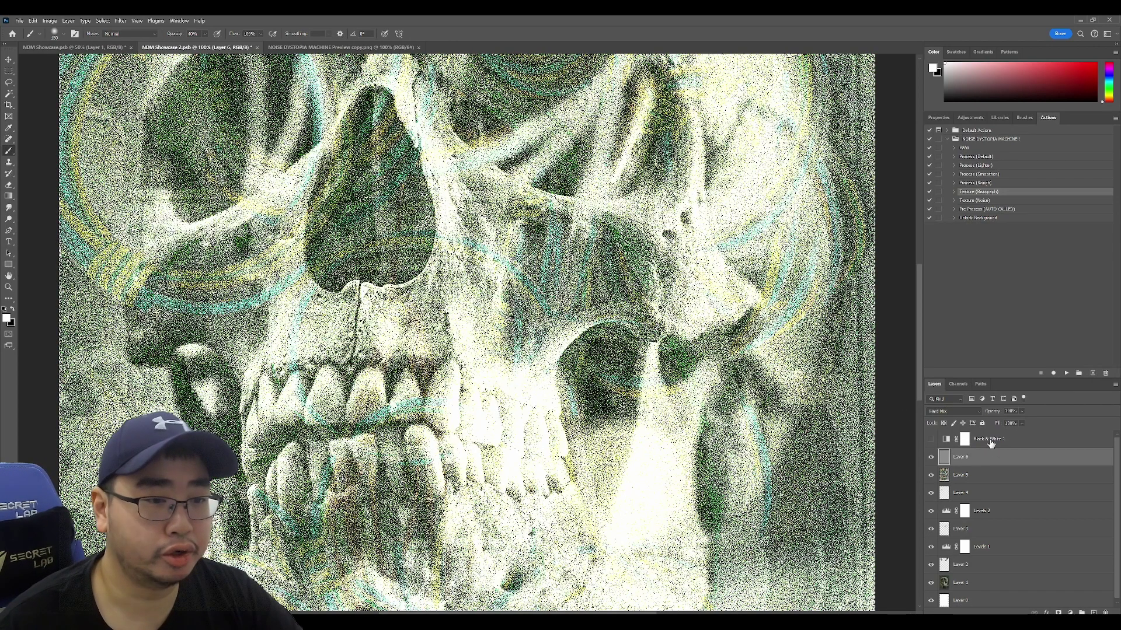
- Move the Black & White adjustment beneath the risograph texture layer and make it visible
left_click_drag(991, 444, 967, 465)
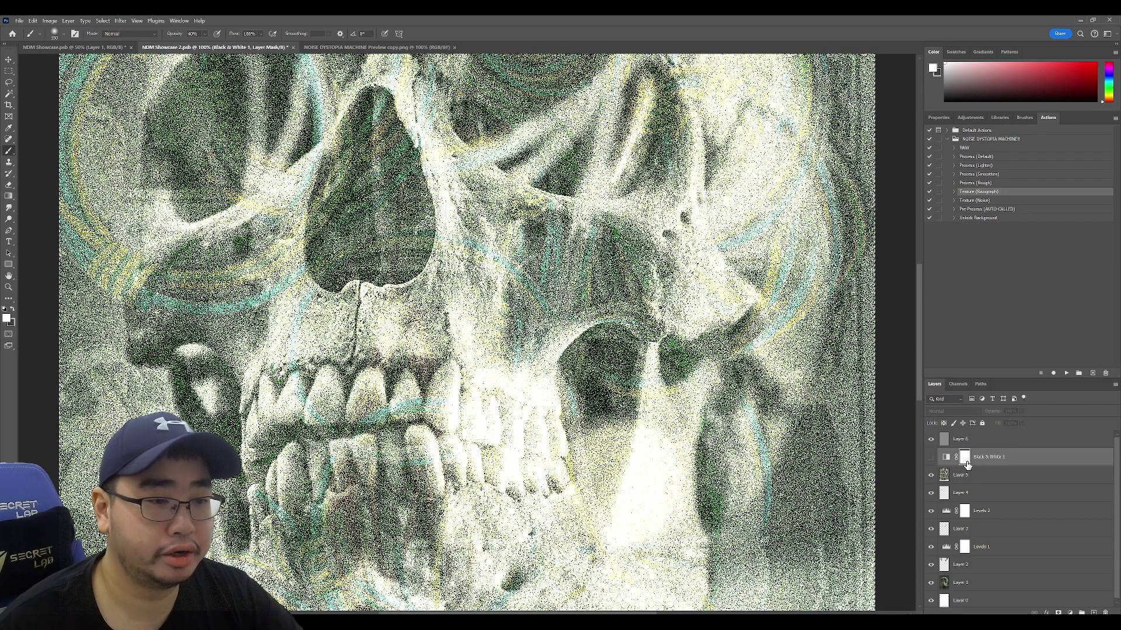
left_click(931, 458)
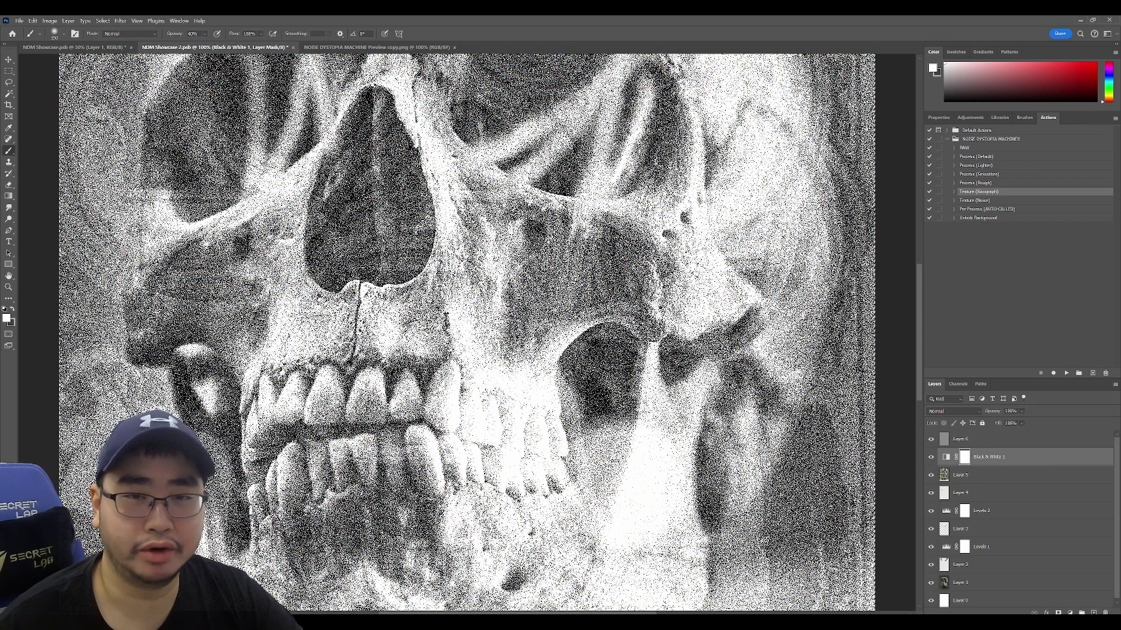
key("ctrl+0")
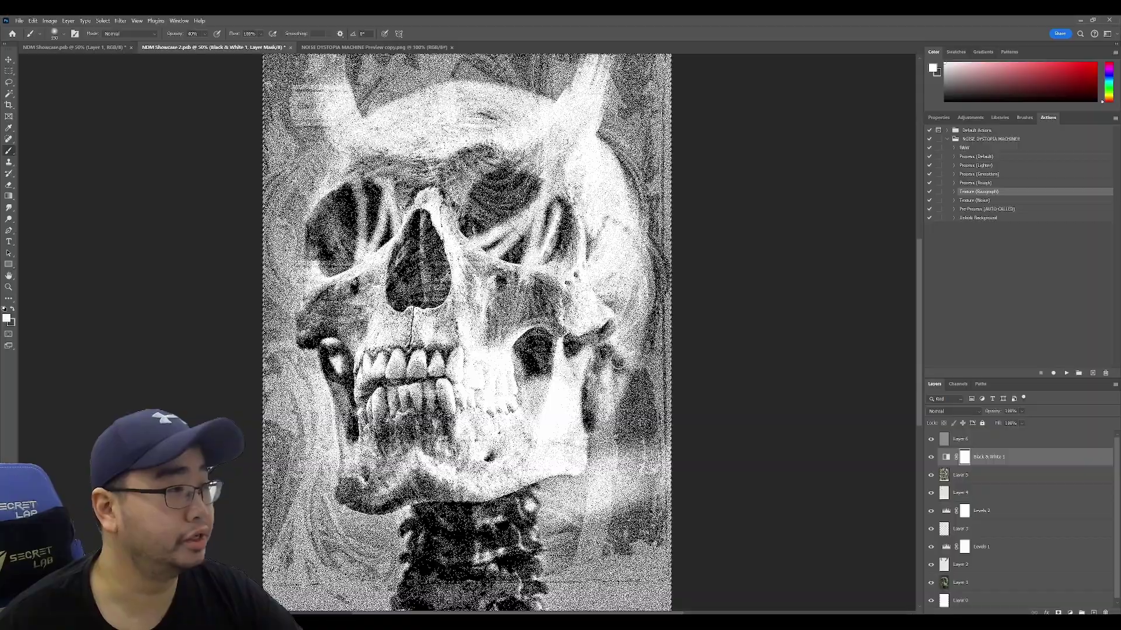
left_click_drag(608, 361, 652, 420)
key("ctrl+plus")
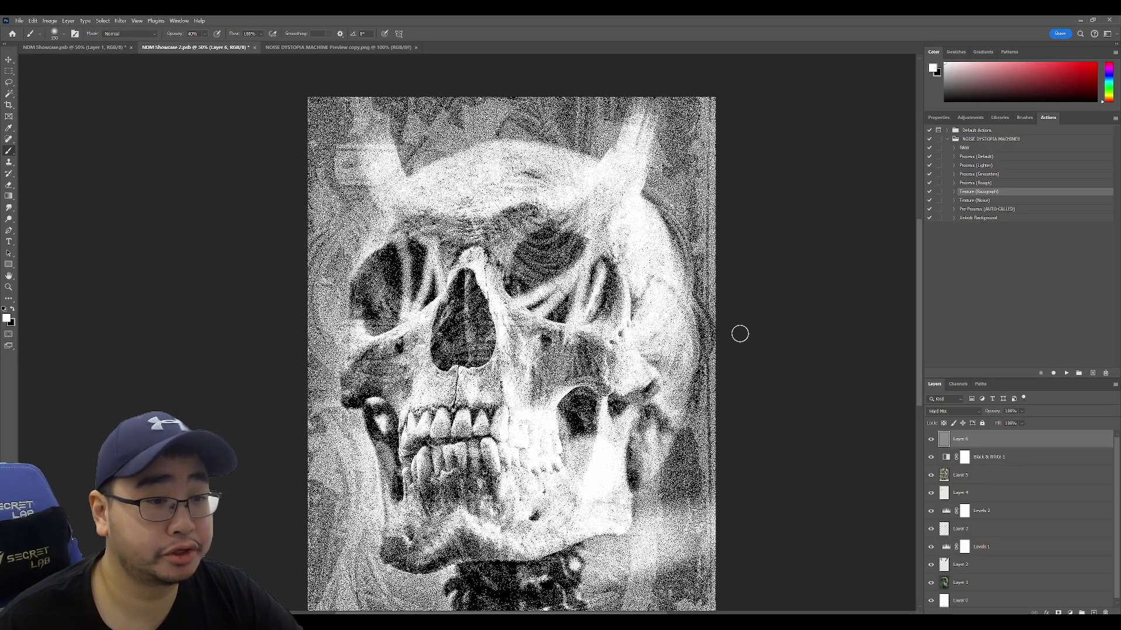
- Scale the risograph texture layer up to about 221% for coarser grain and inspect the skull close up
left_click_drag(636, 537, 649, 423)
key("ctrl+plus")
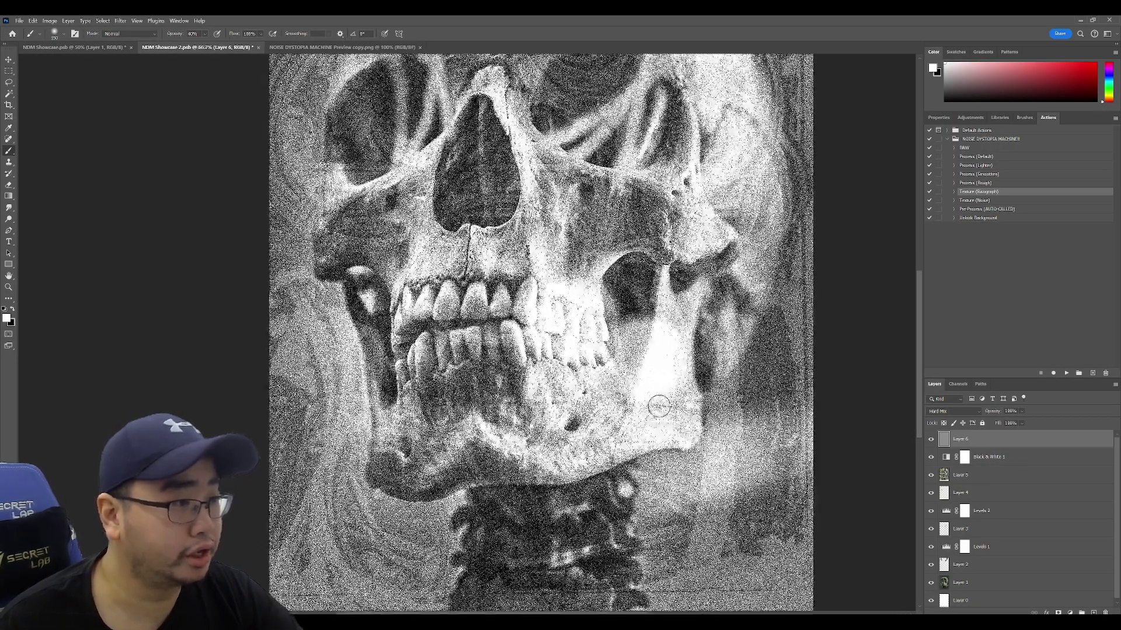
scroll(638, 401, "down", 3)
key("ctrl+t")
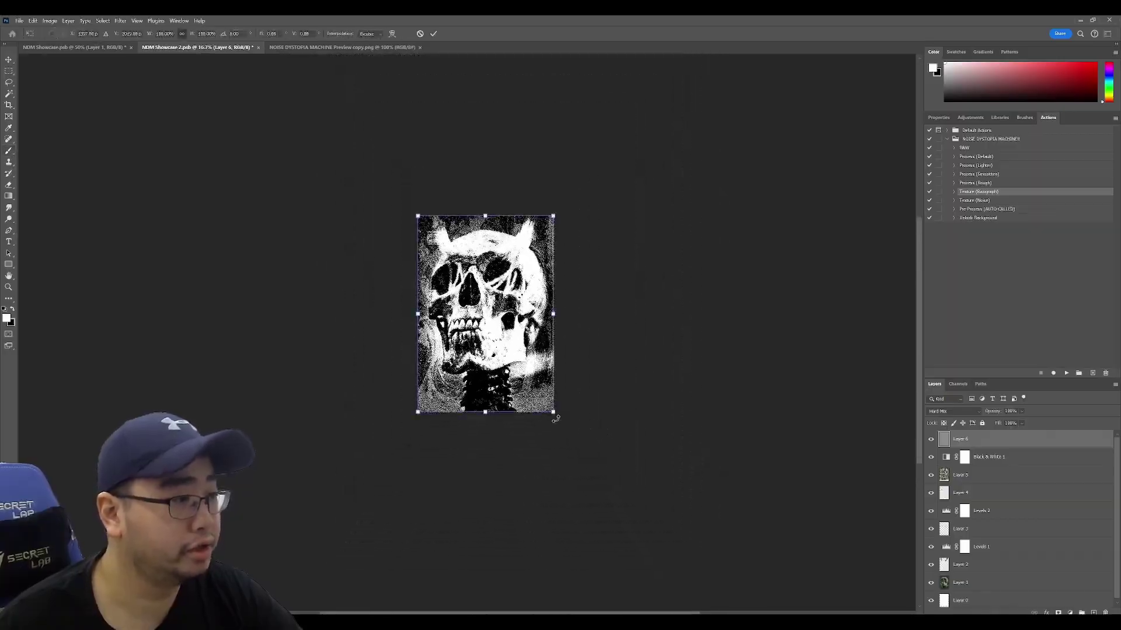
left_click_drag(554, 414, 786, 607)
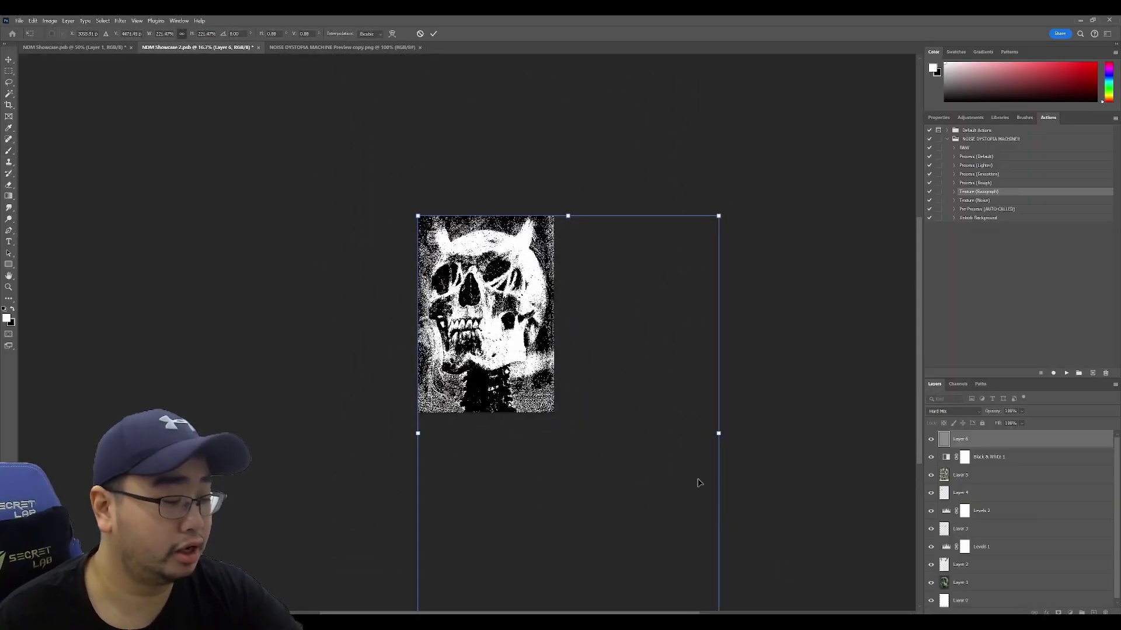
key("Return")
key("b")
scroll(575, 370, "up", 3)
scroll(599, 346, "up", 2)
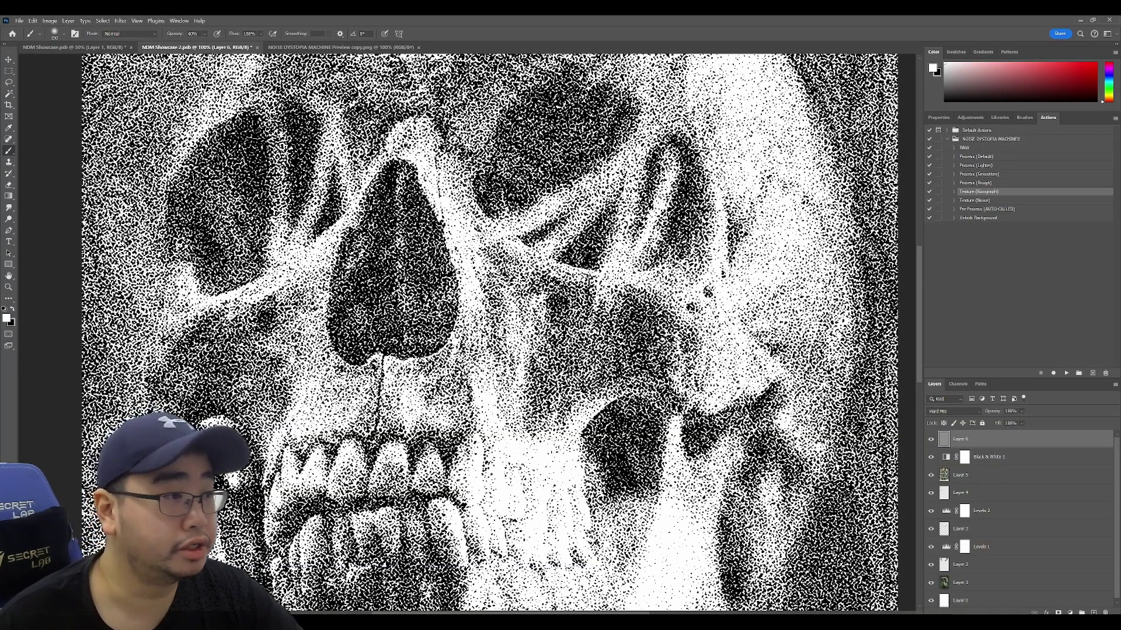
left_click_drag(625, 372, 635, 392)
scroll(635, 390, "down", 2)
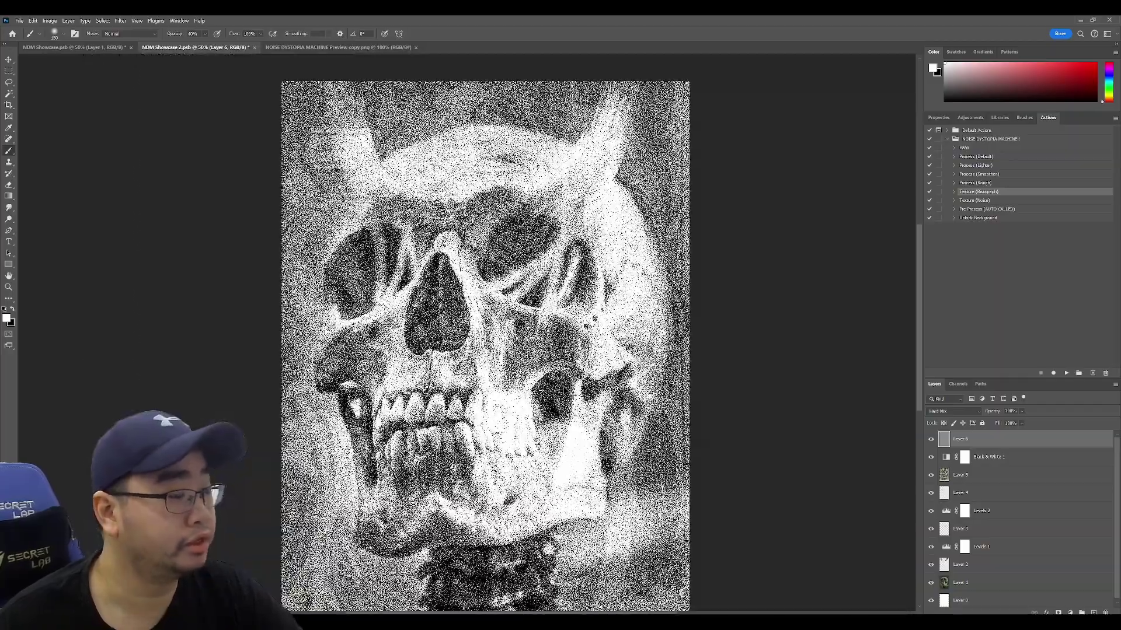
- Enlarge the risograph texture layer further beyond the canvas to make its grain over the skull coarser
scroll(586, 385, "down", 1)
key("ctrl+t")
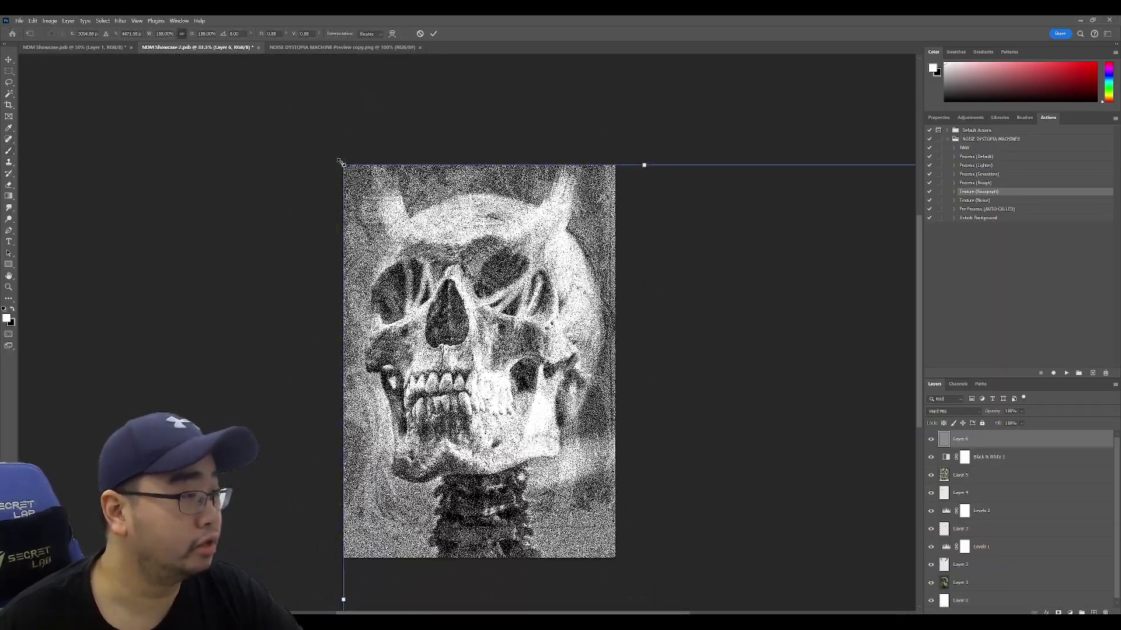
left_click_drag(340, 162, 211, 69)
left_click_drag(516, 345, 551, 281)
key("Return")
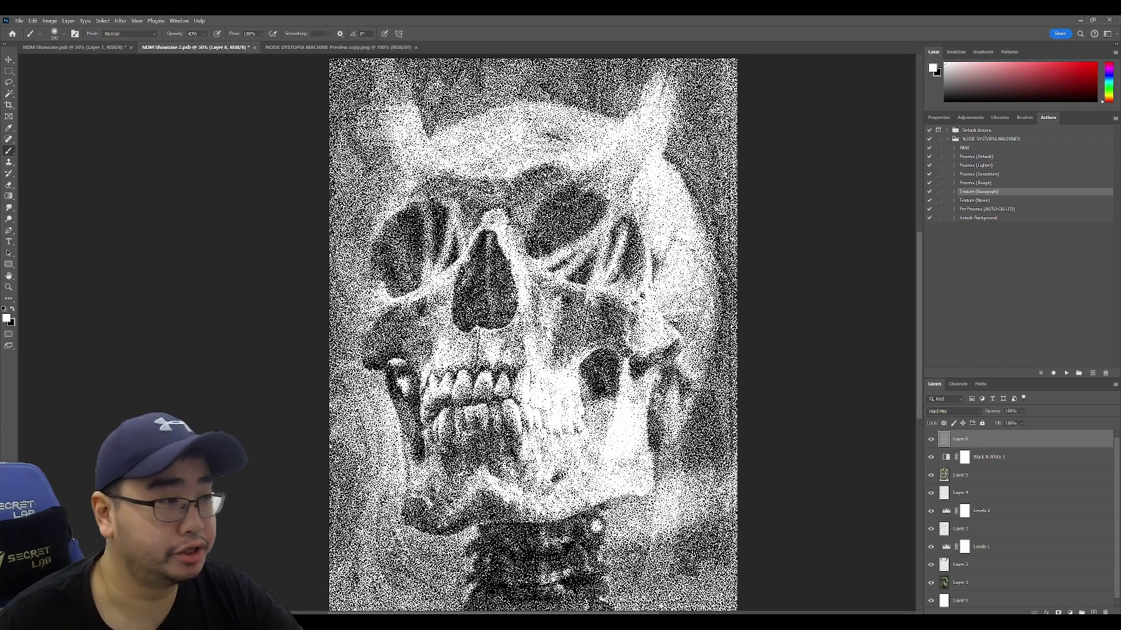
- Hide the risograph texture layer, run the Texture (Noise) action on the skull composite, and inspect the noise close up
left_click(931, 441)
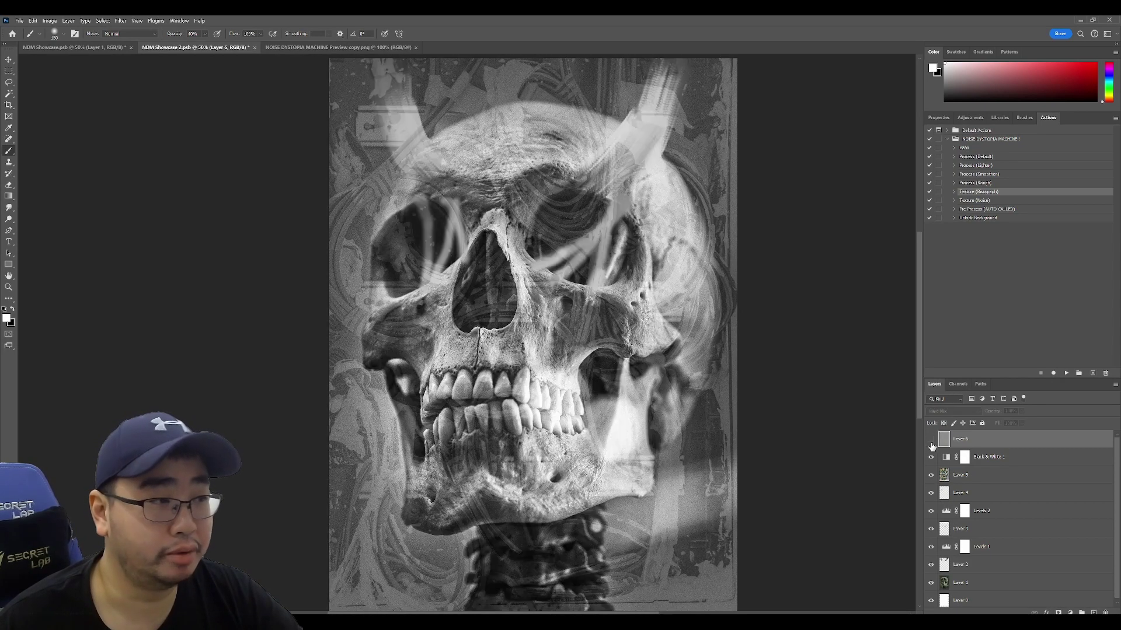
left_click(981, 202)
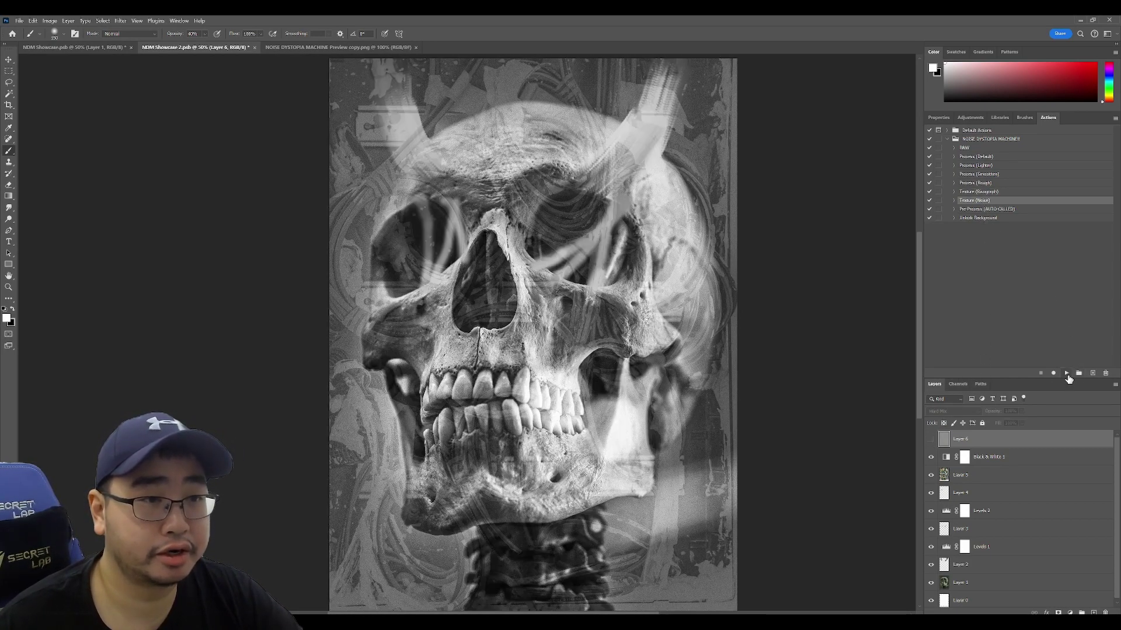
left_click(1066, 373)
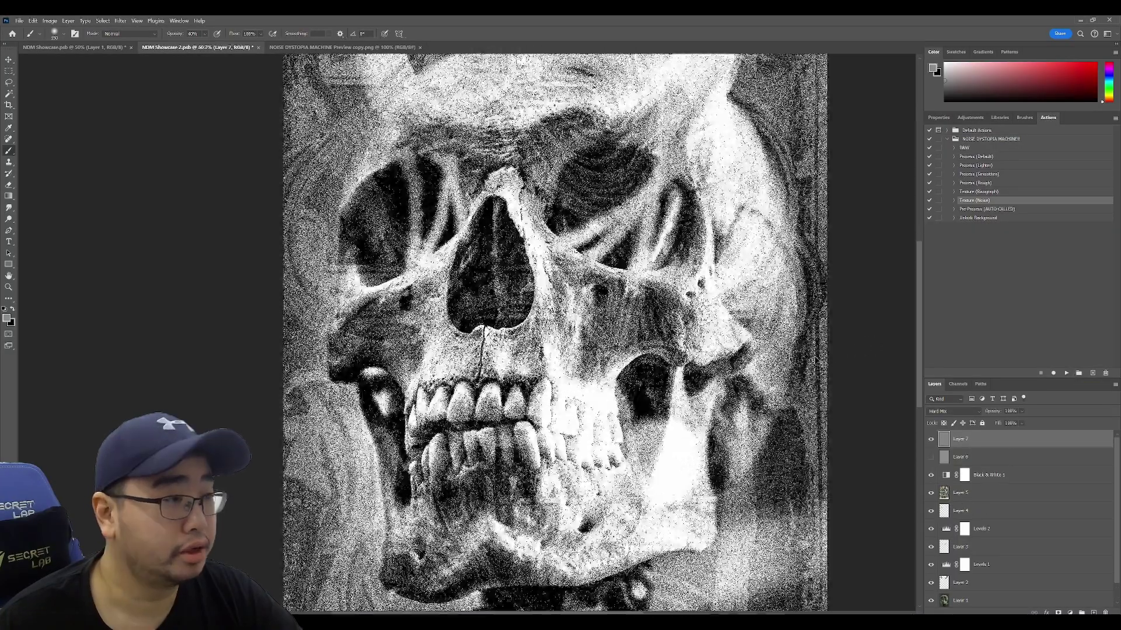
key("ctrl+plus")
key("ctrl+plus")
key("ctrl+plus")
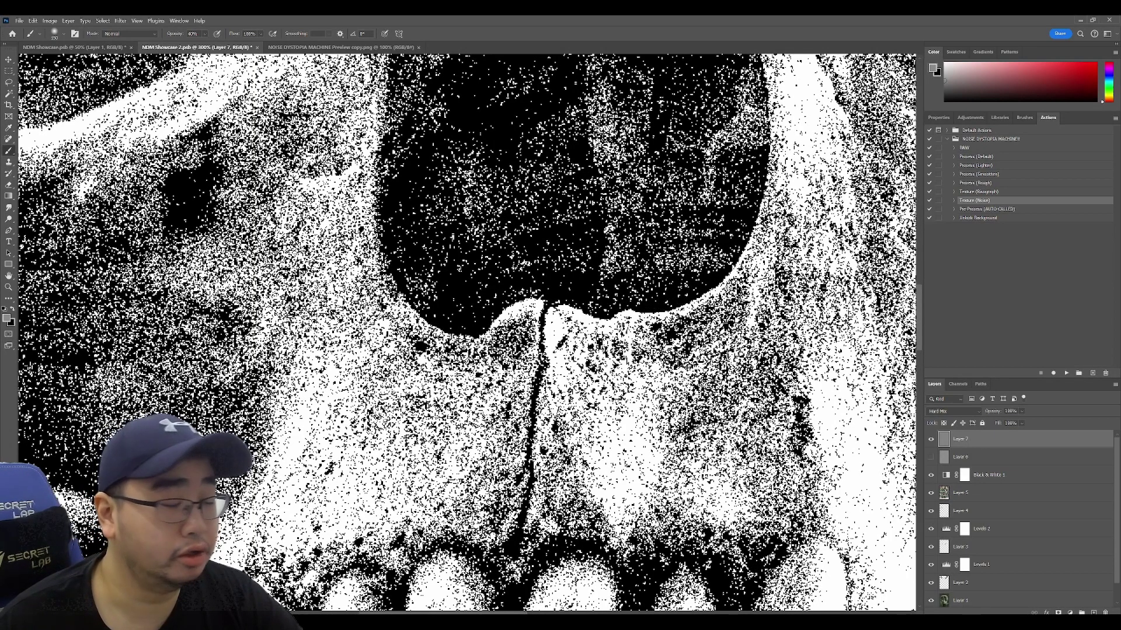
key("ctrl+1")
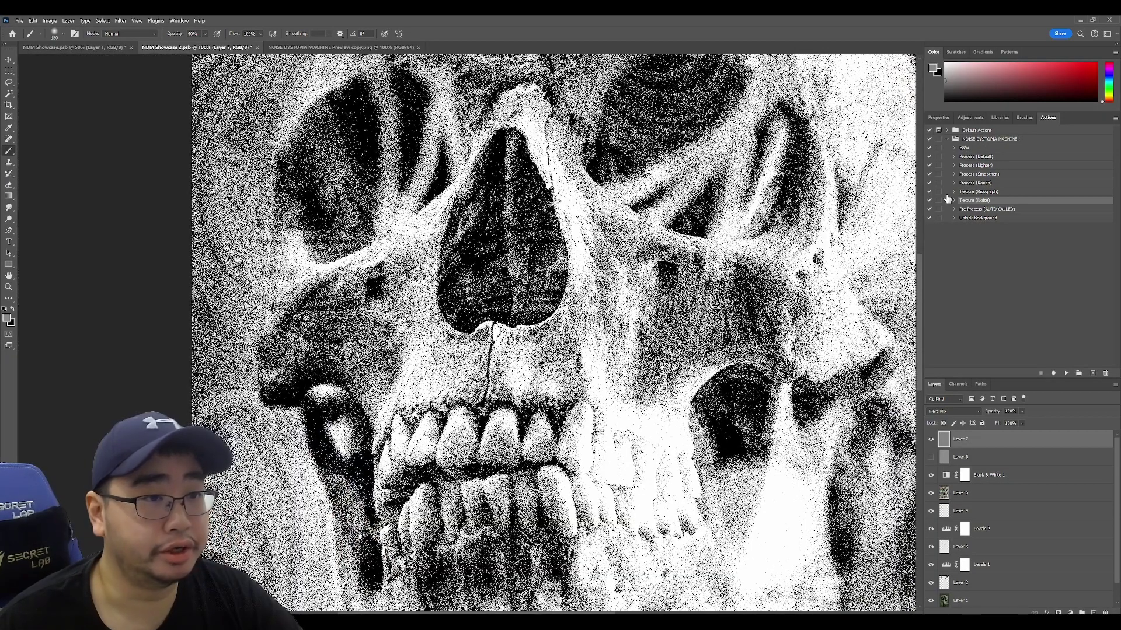
- Swap visibility from the noise texture layer to the risograph texture layer to compare their grain up close
left_click(931, 440)
left_click(931, 457)
key("ctrl+plus")
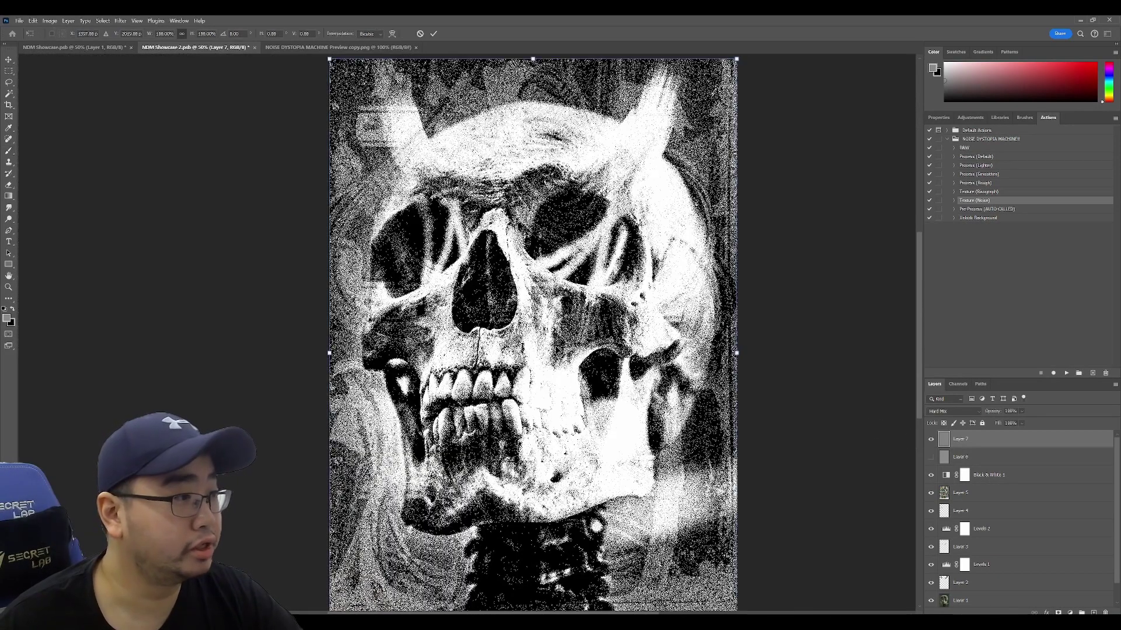
- With only the noise texture layer showing, scale it up to about 168% and inspect the coarser grain on the skull
key("ctrl+minus")
key("ctrl+minus")
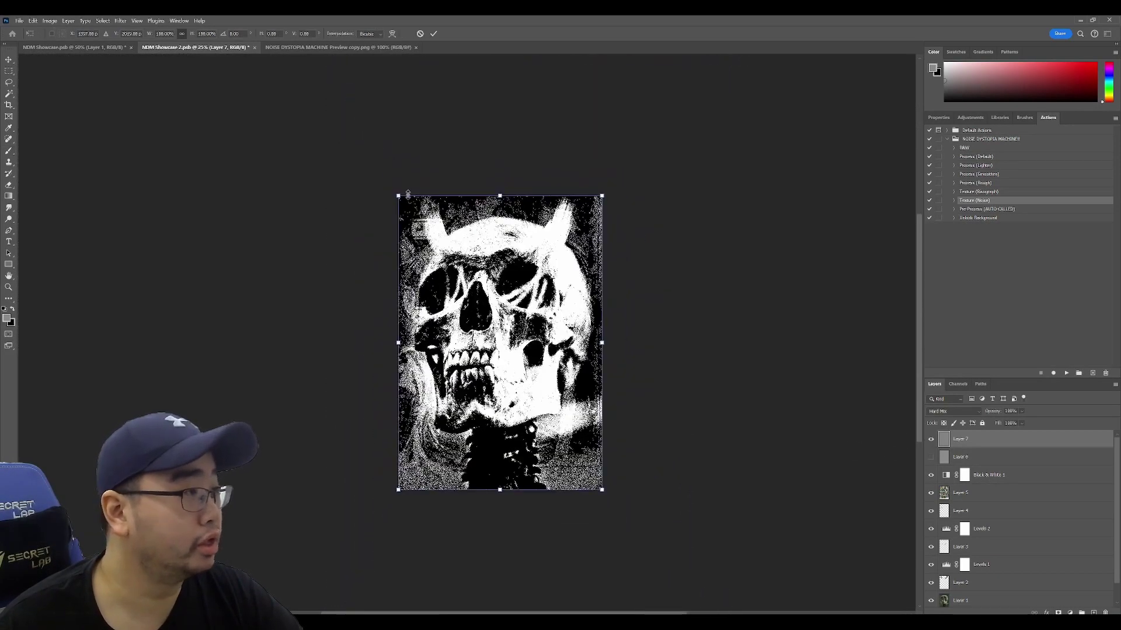
left_click_drag(398, 195, 260, 37)
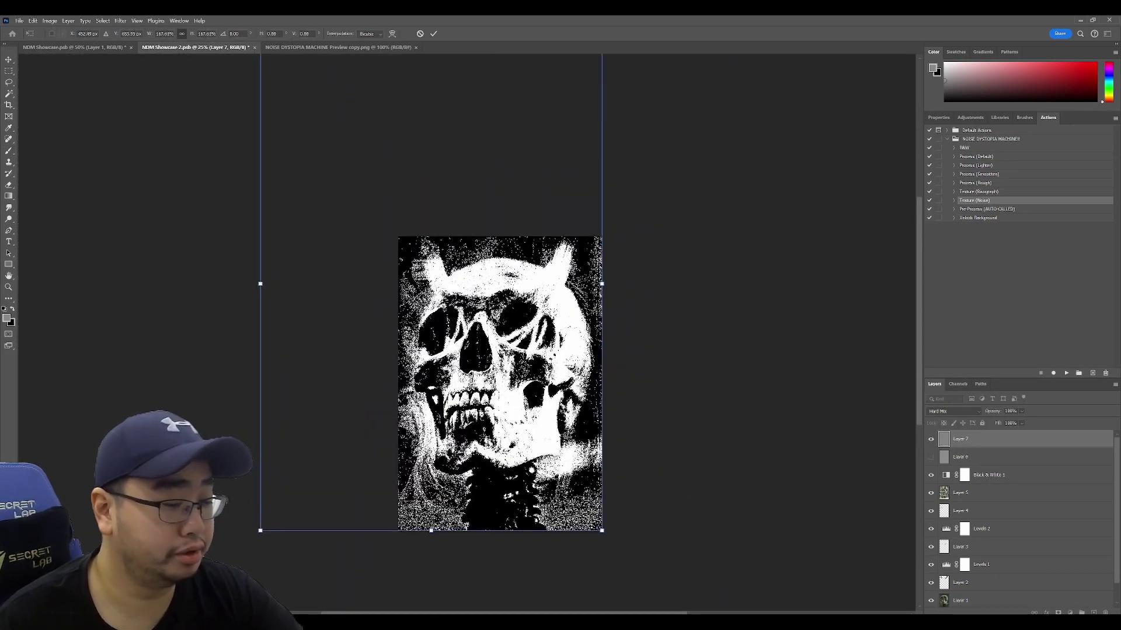
key("Return")
key("Return")
key("b")
key("ctrl+plus")
key("ctrl+plus")
key("ctrl+plus")
key("ctrl+plus")
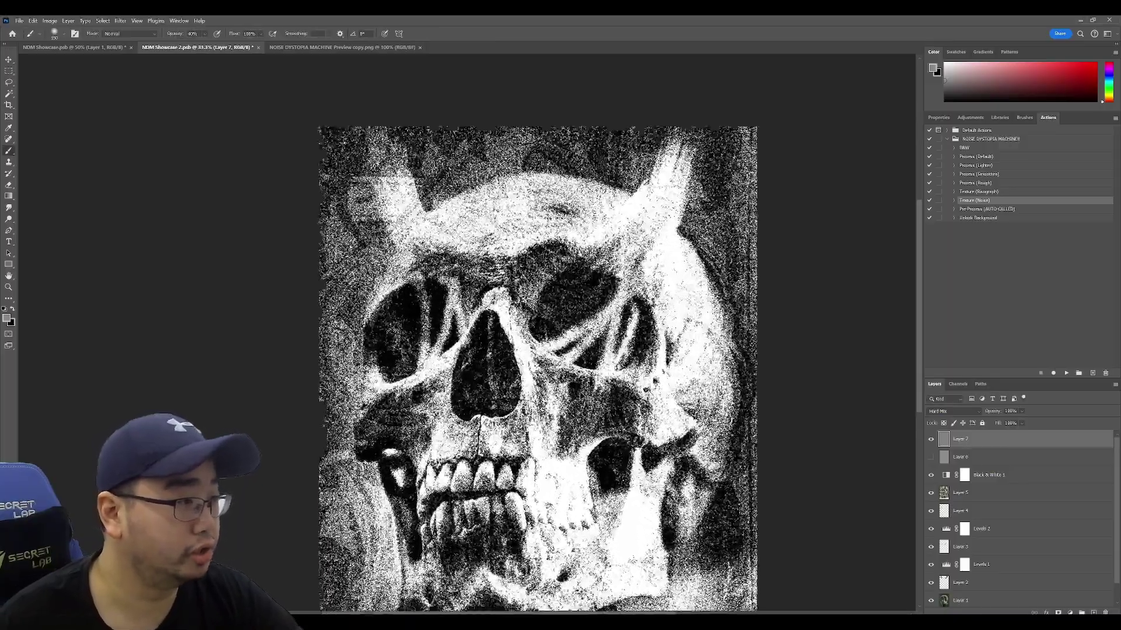
key("ctrl+minus")
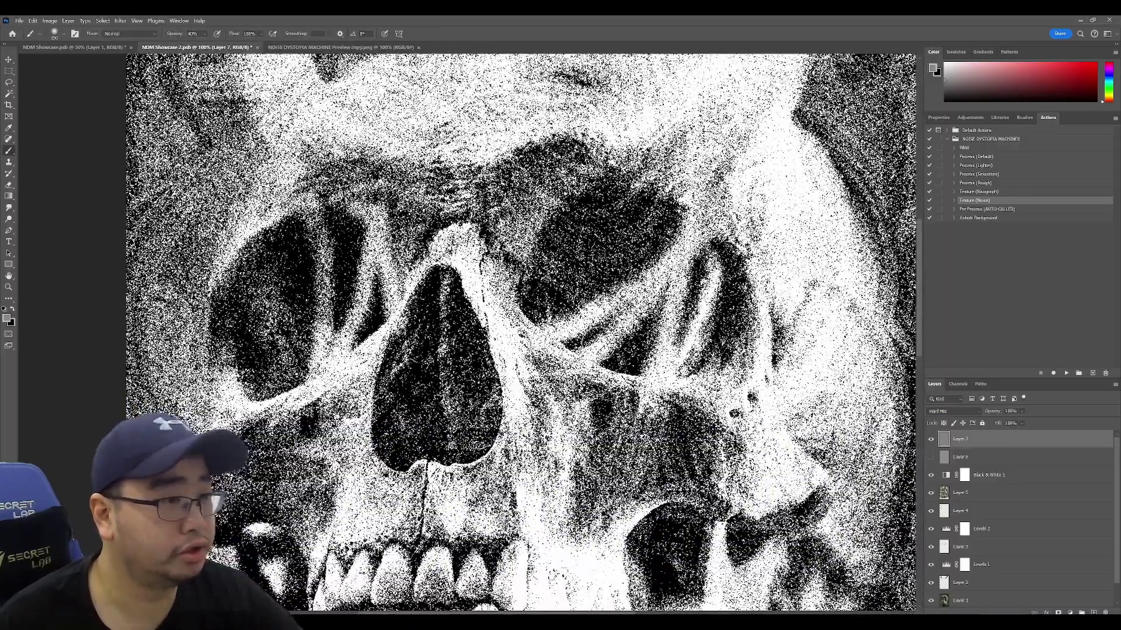
key("ctrl+minus")
key("ctrl+plus")
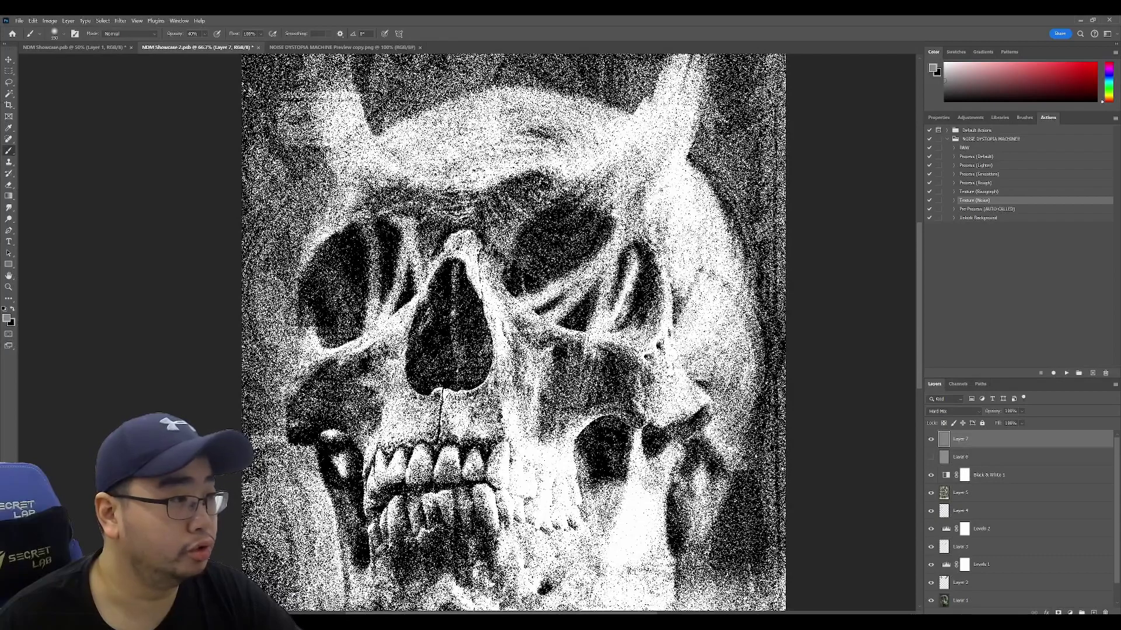
key("ctrl+minus")
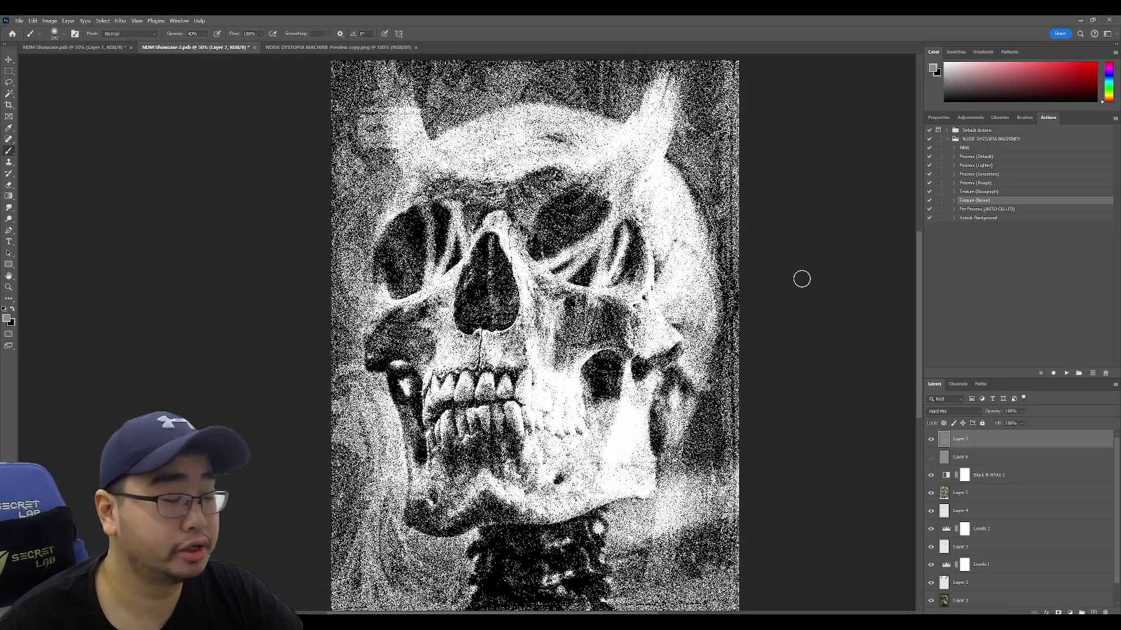
- Create a new A4 document, 210 x 297 mm at 300 ppi, with an empty layer above the white background
key("ctrl+n")
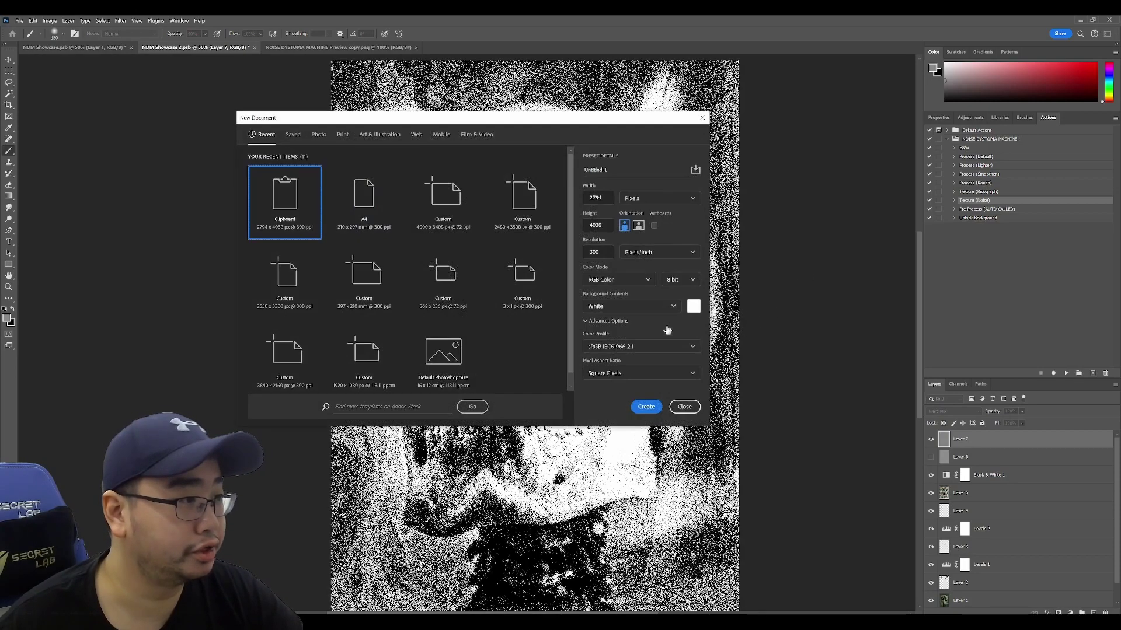
left_click(382, 216)
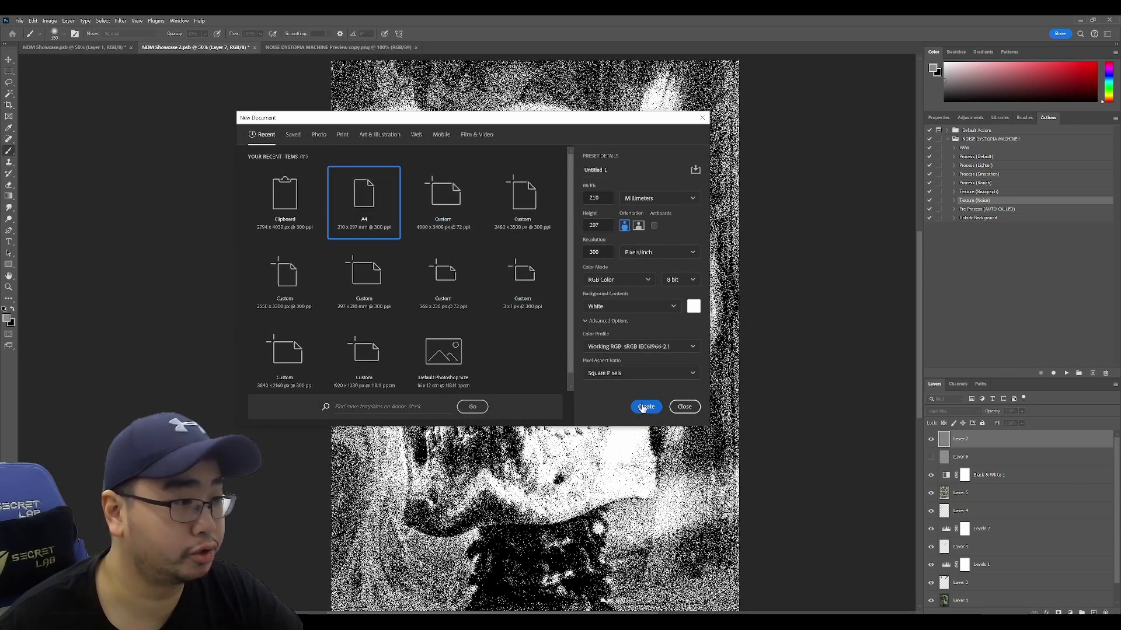
left_click(645, 406)
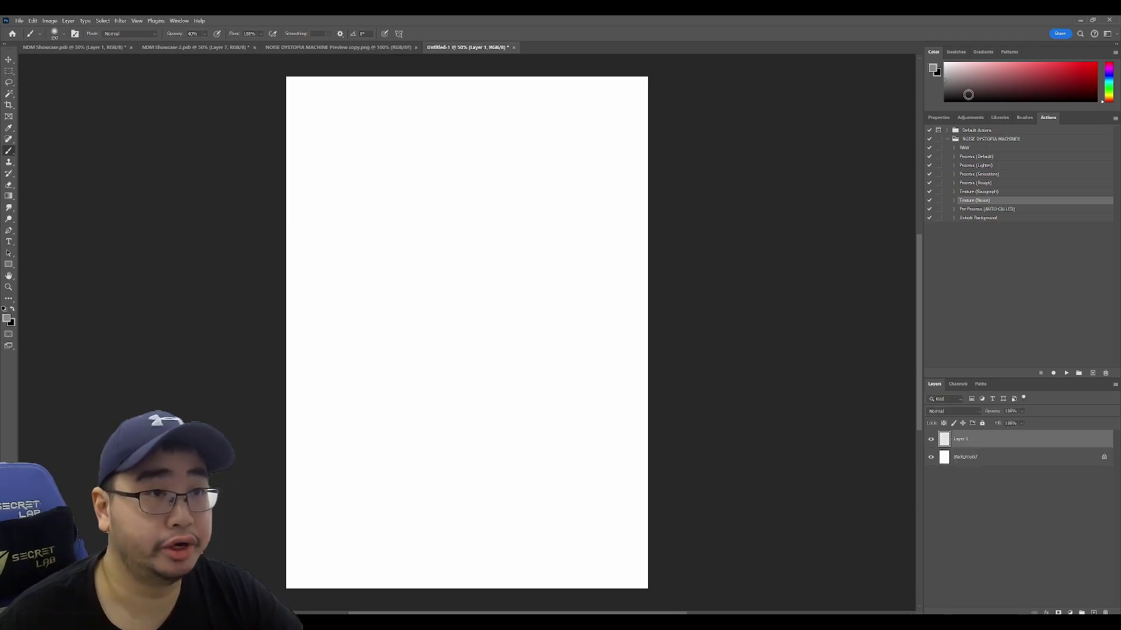
- Brush a rough side-profile face in dark grey on the empty layer, covering the forehead, brow, nose, cheek, jaw and hair strands
left_click_drag(968, 94, 945, 94)
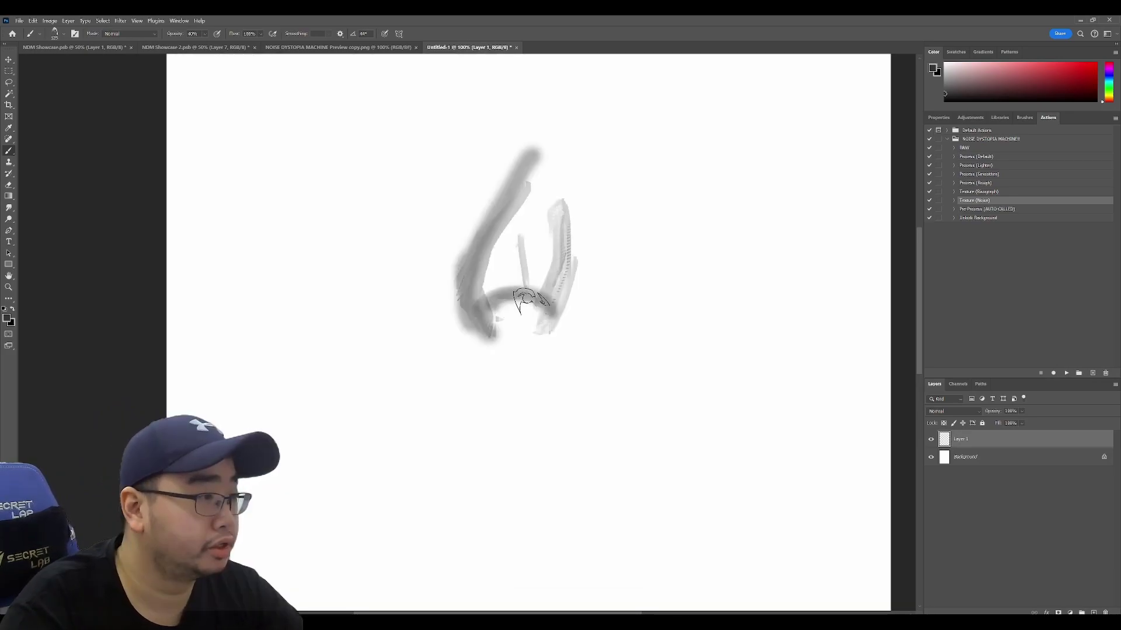
mouse_move(497, 310)
left_mouse_down()
mouse_move(528, 320)
mouse_move(500, 312)
mouse_move(460, 420)
mouse_move(514, 435)
left_mouse_up()
mouse_move(615, 377)
left_mouse_down()
mouse_move(558, 411)
mouse_move(580, 393)
mouse_move(572, 348)
left_mouse_up()
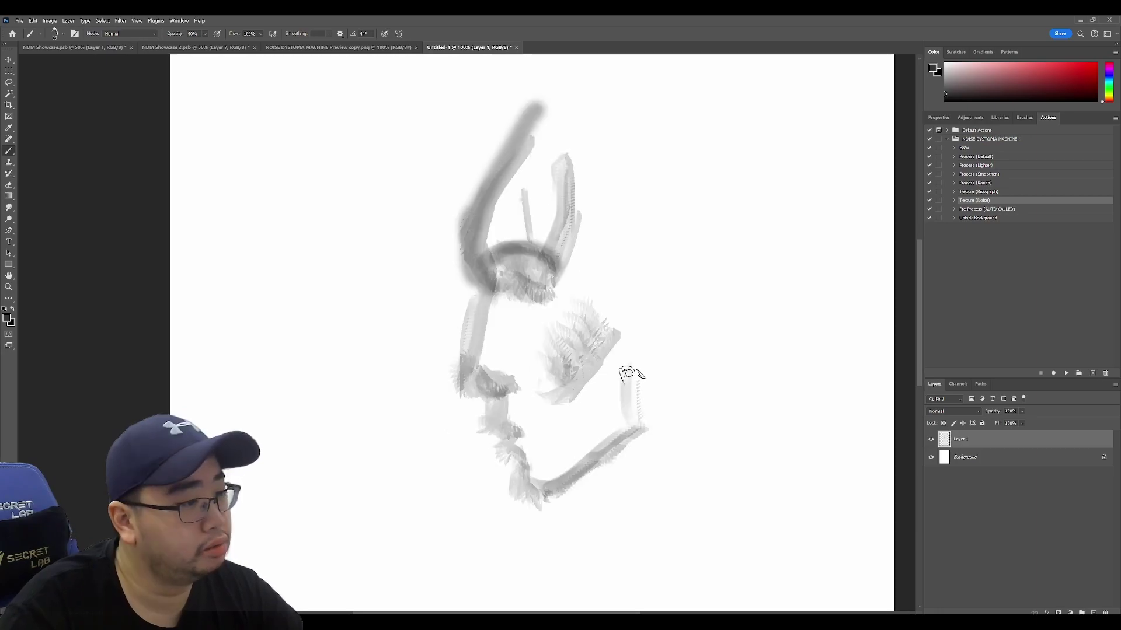
mouse_move(628, 373)
left_mouse_down()
mouse_move(623, 356)
mouse_move(611, 428)
left_mouse_up()
mouse_move(545, 273)
left_mouse_down()
mouse_move(570, 298)
mouse_move(593, 298)
left_mouse_up()
key("bracketleft")
key("bracketleft")
left_click_drag(492, 287, 475, 365)
mouse_move(571, 271)
left_mouse_down()
mouse_move(623, 218)
mouse_move(612, 186)
left_mouse_up()
key("bracketright")
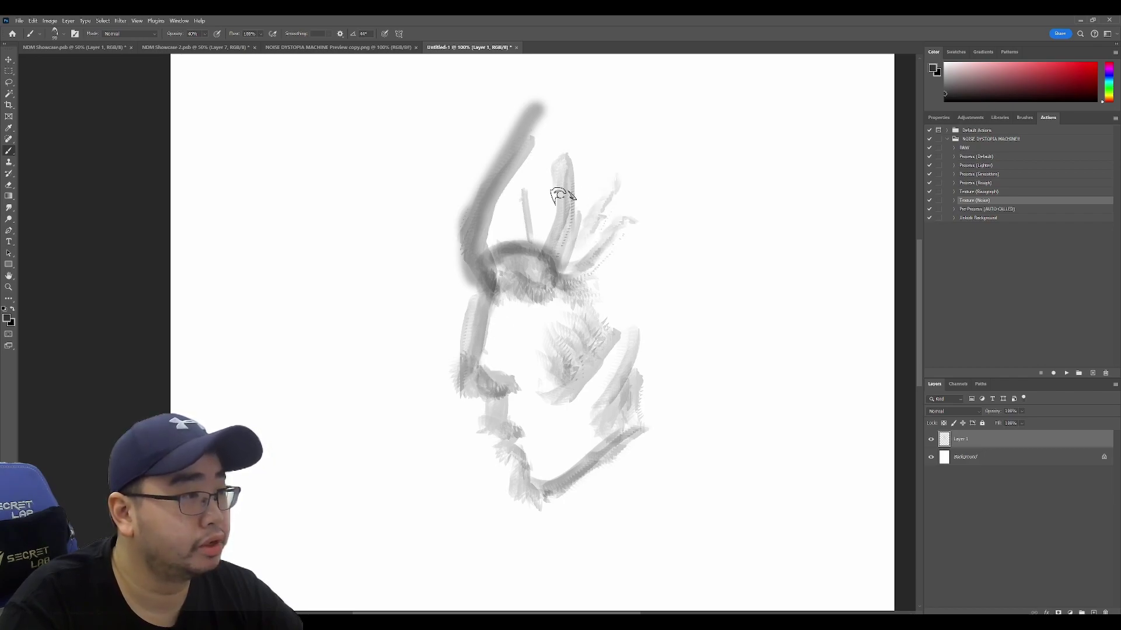
- Add light shading across the sketched forehead, cheek and jaw, and draw the eye with thin dark lines
left_click(535, 201, "alt")
mouse_move(535, 184)
left_mouse_down()
mouse_move(532, 218)
mouse_move(523, 196)
mouse_move(523, 226)
mouse_move(494, 219)
mouse_move(510, 197)
mouse_move(544, 230)
mouse_move(484, 242)
mouse_move(542, 153)
mouse_move(543, 205)
mouse_move(534, 198)
mouse_move(545, 220)
left_mouse_up()
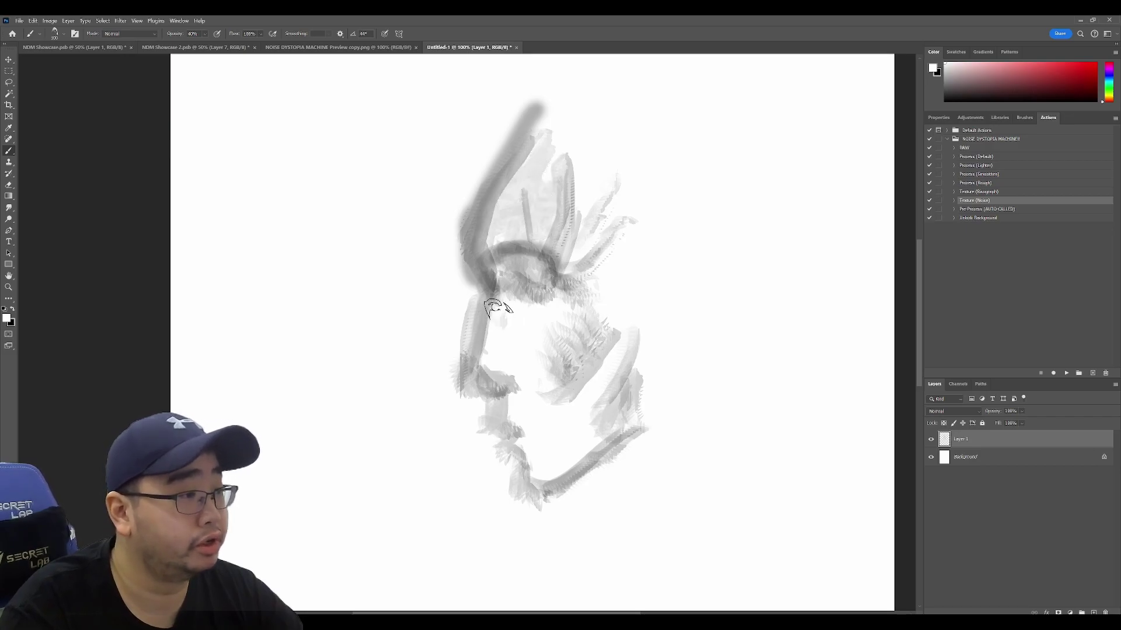
mouse_move(503, 322)
left_mouse_down()
mouse_move(520, 325)
mouse_move(542, 370)
mouse_move(513, 426)
mouse_move(534, 425)
mouse_move(533, 451)
left_mouse_up()
mouse_move(512, 190)
left_mouse_down()
mouse_move(565, 181)
mouse_move(597, 190)
mouse_move(542, 216)
mouse_move(618, 238)
mouse_move(583, 244)
left_mouse_up()
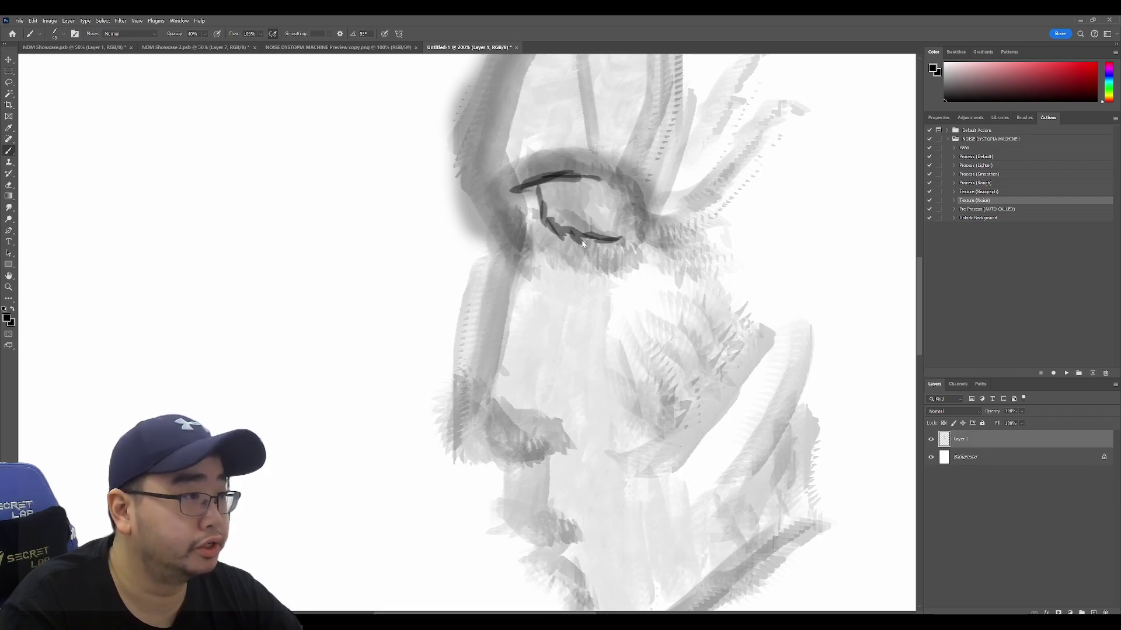
- Define the profile's nose and nostril with dark strokes and refine the contour of the lips
key("ctrl+minus")
key("x")
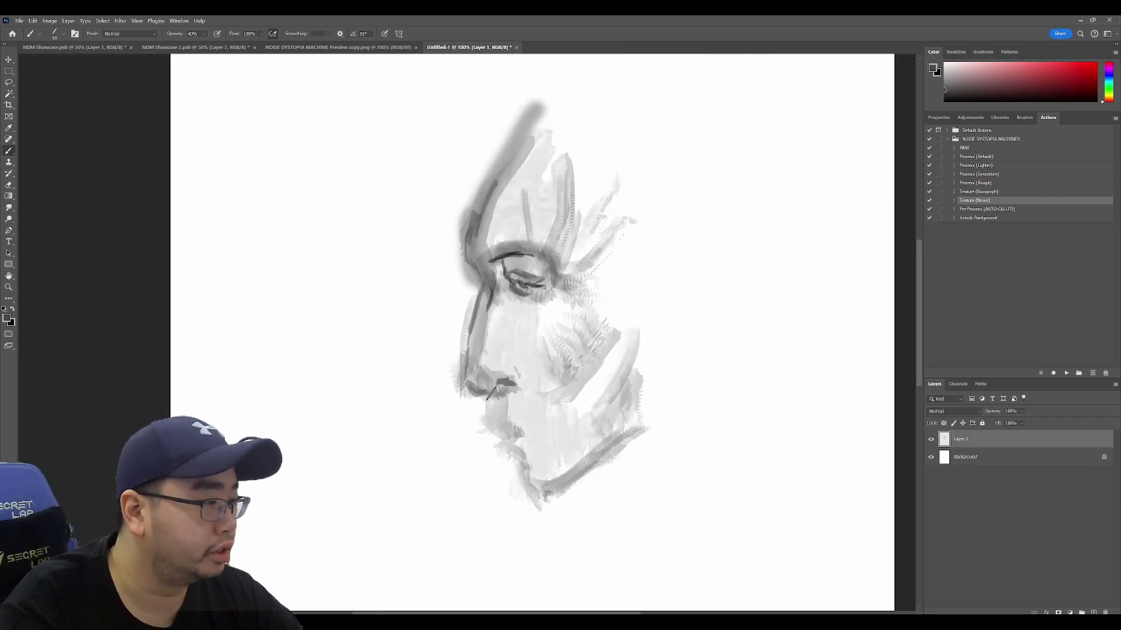
key("x")
left_click(480, 391, "alt")
left_click_drag(489, 400, 512, 434)
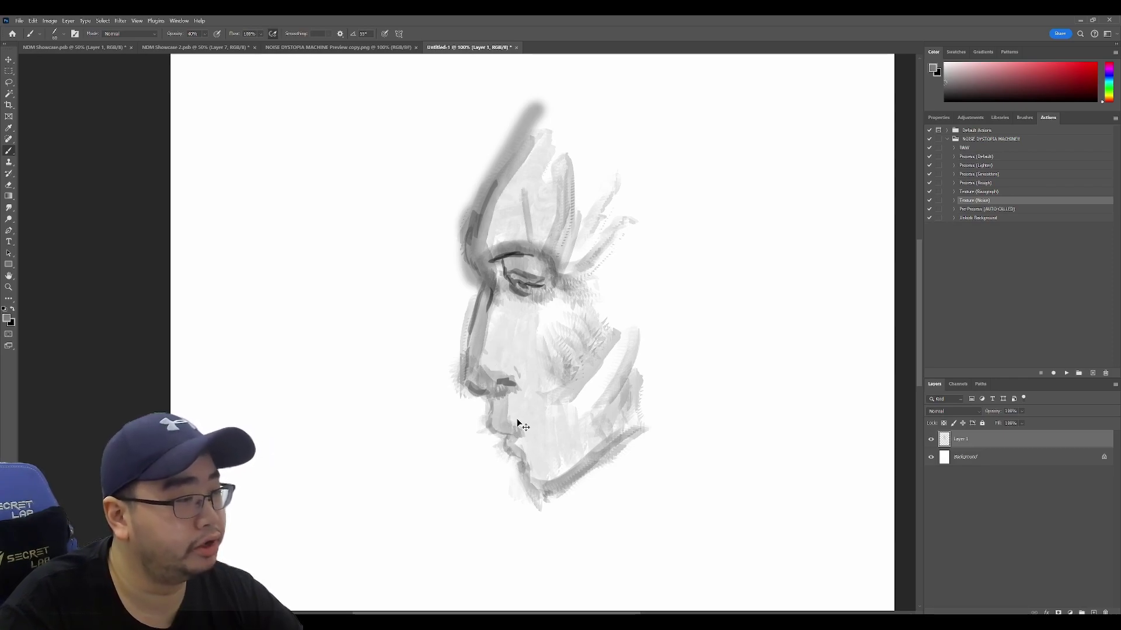
- Run the Process (Default) action on the face sketch layer
key("ctrl+minus")
key("ctrl+plus")
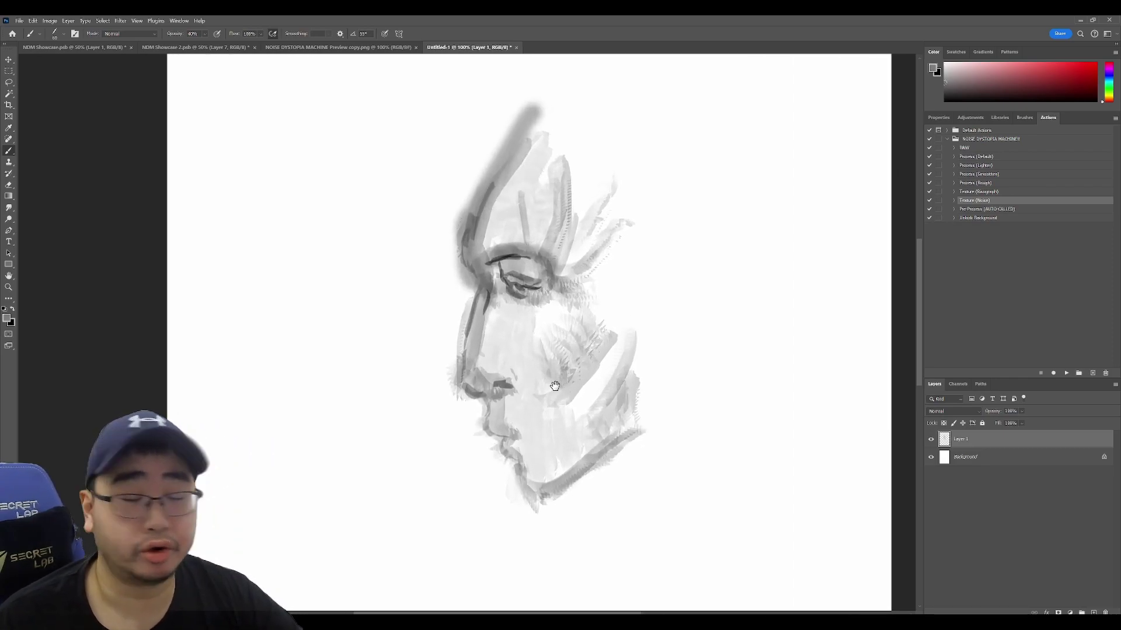
left_click_drag(555, 386, 539, 392)
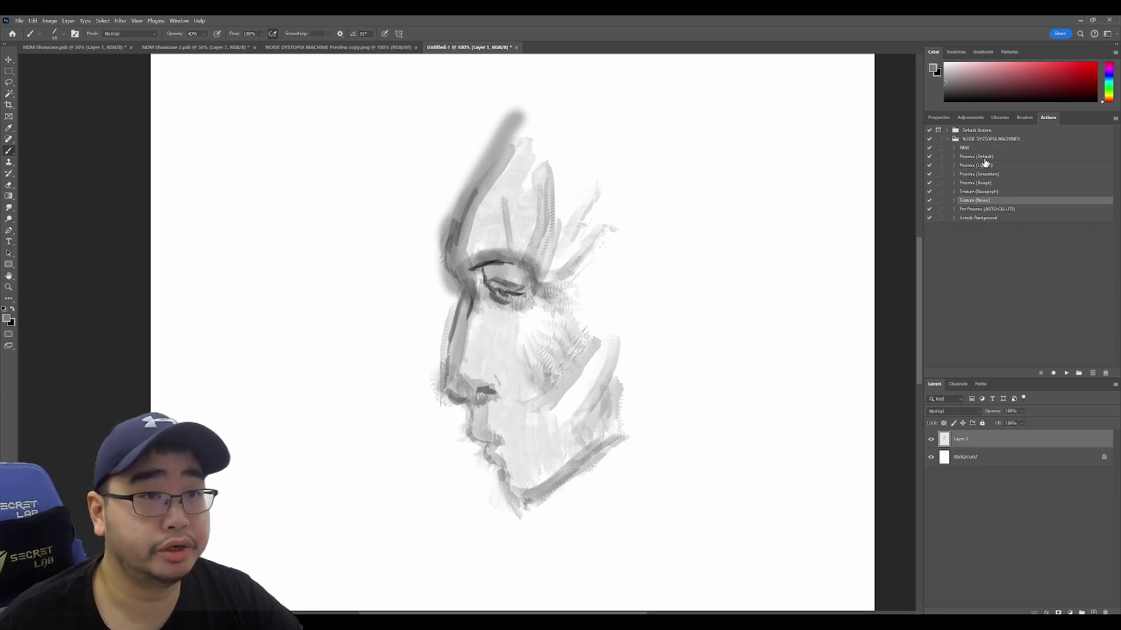
left_click(984, 158)
left_click(1066, 373)
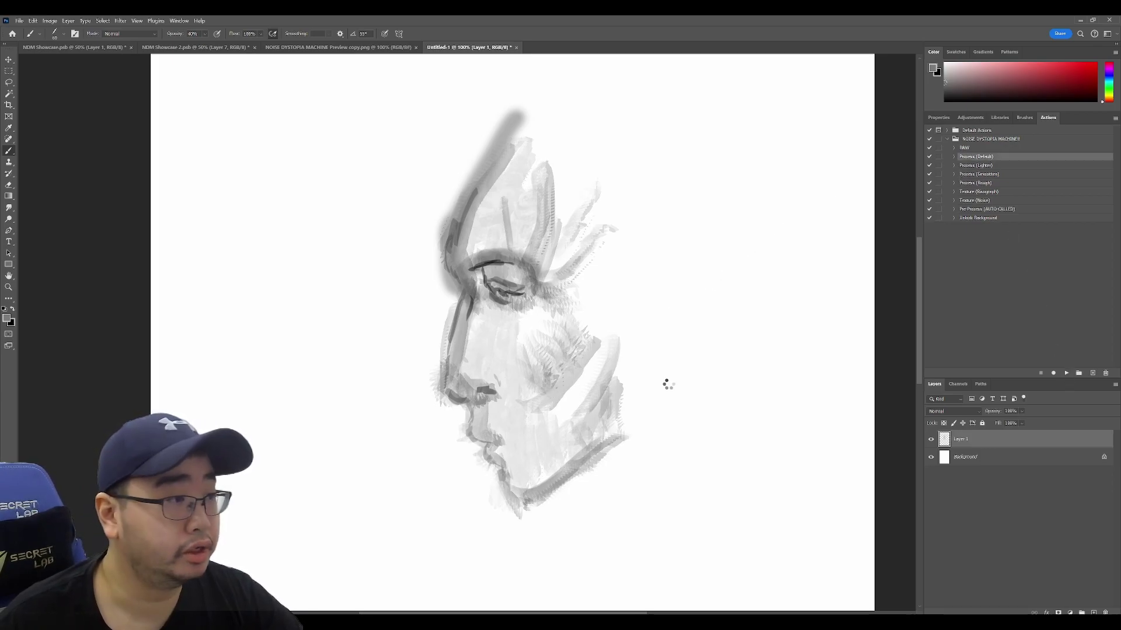
- Inside the sketch's smart object, add a Levels adjustment with the black input raised to about 135 and save the contents
double_click(946, 442)
left_click(1070, 613)
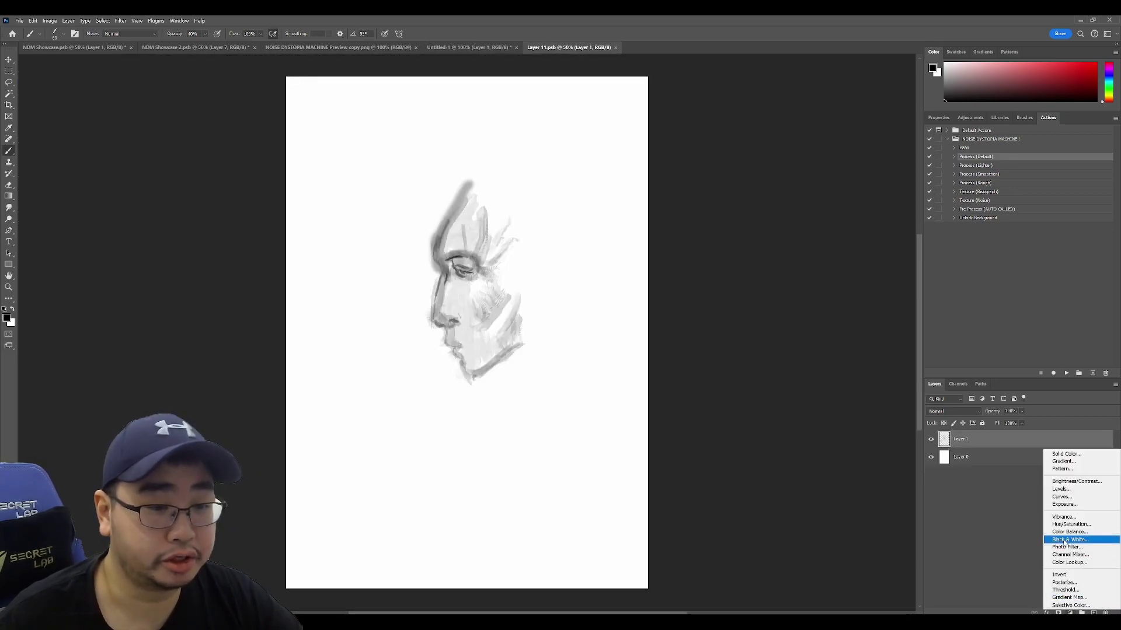
left_click(1061, 489)
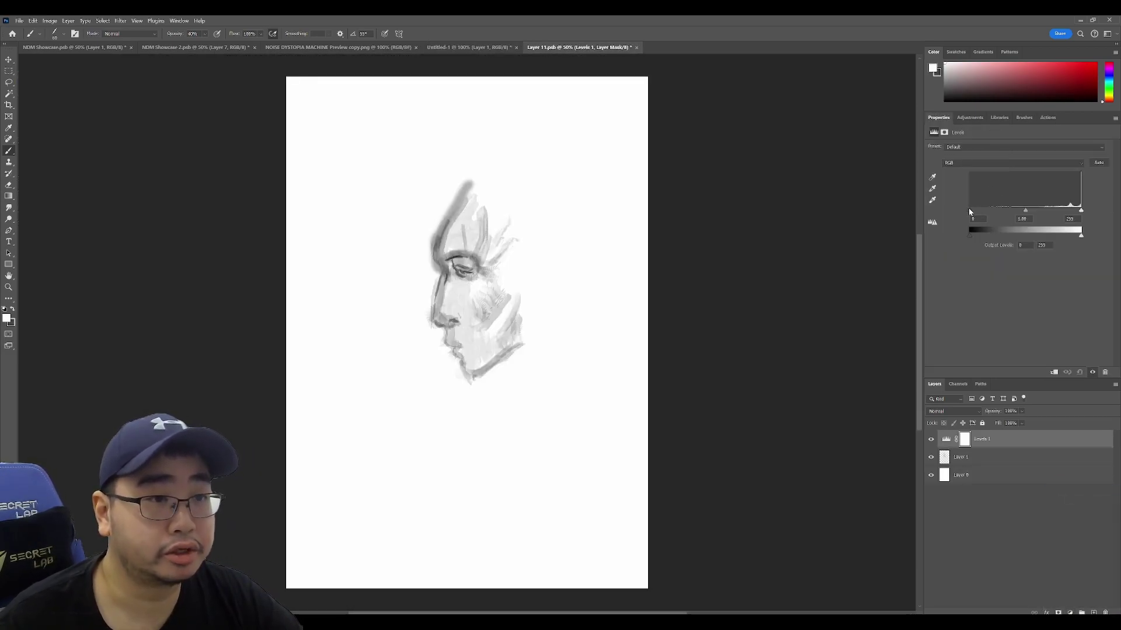
left_click_drag(968, 211, 1076, 210)
key("ctrl+s")
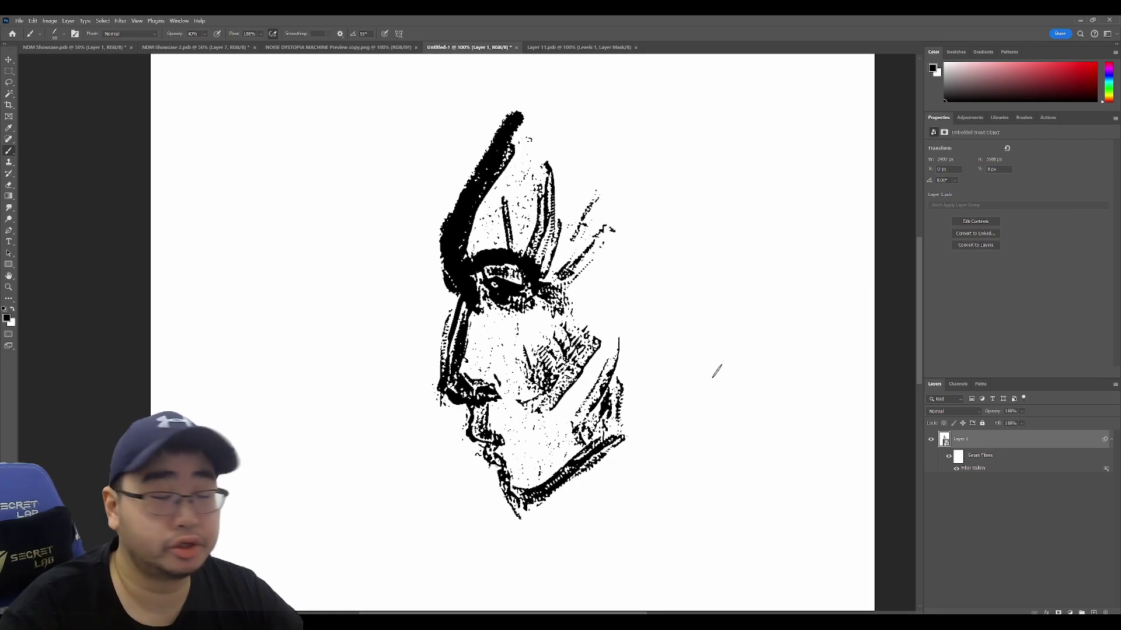
- Return to the sketch's smart object document and add a new Normal layer above the Levels adjustment
key("ctrl+Tab")
key("x")
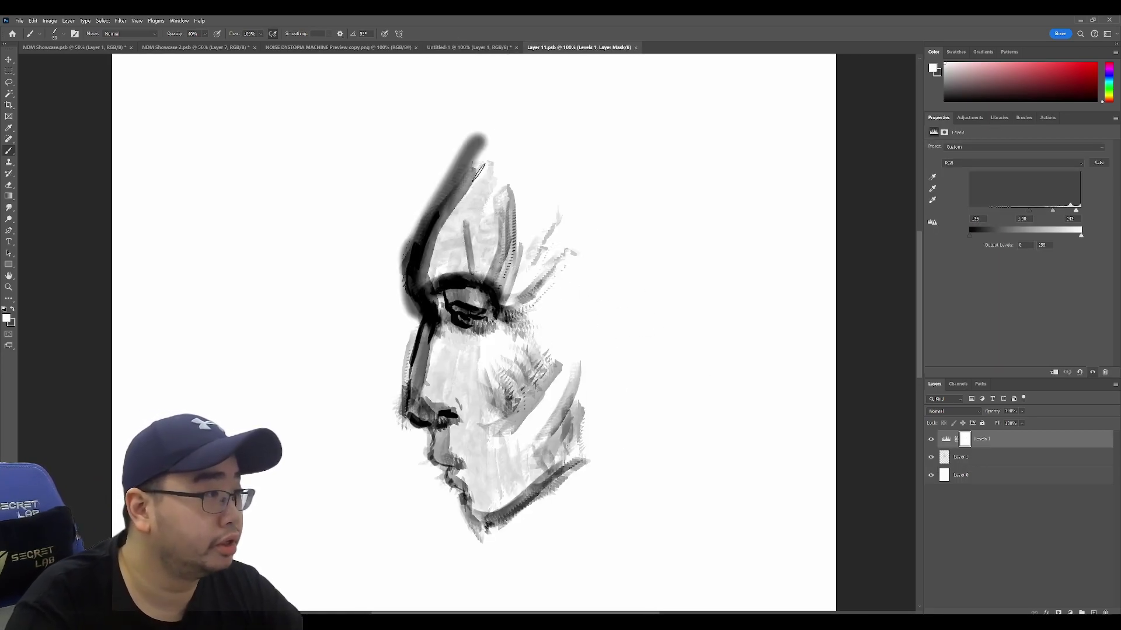
key("ctrl+shift+n")
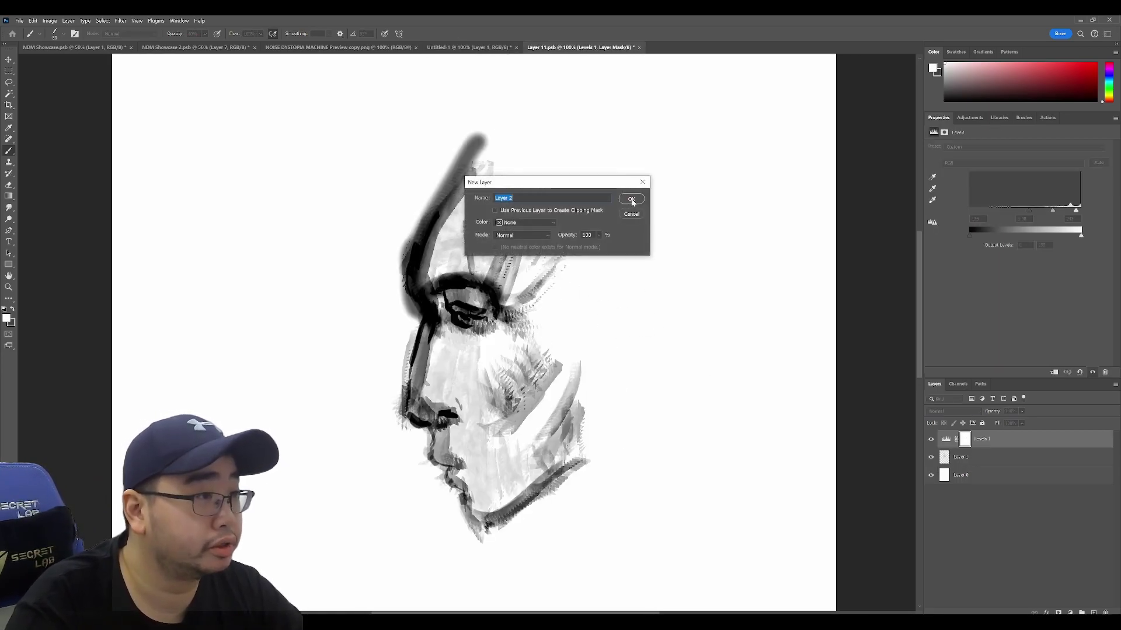
left_click(631, 199)
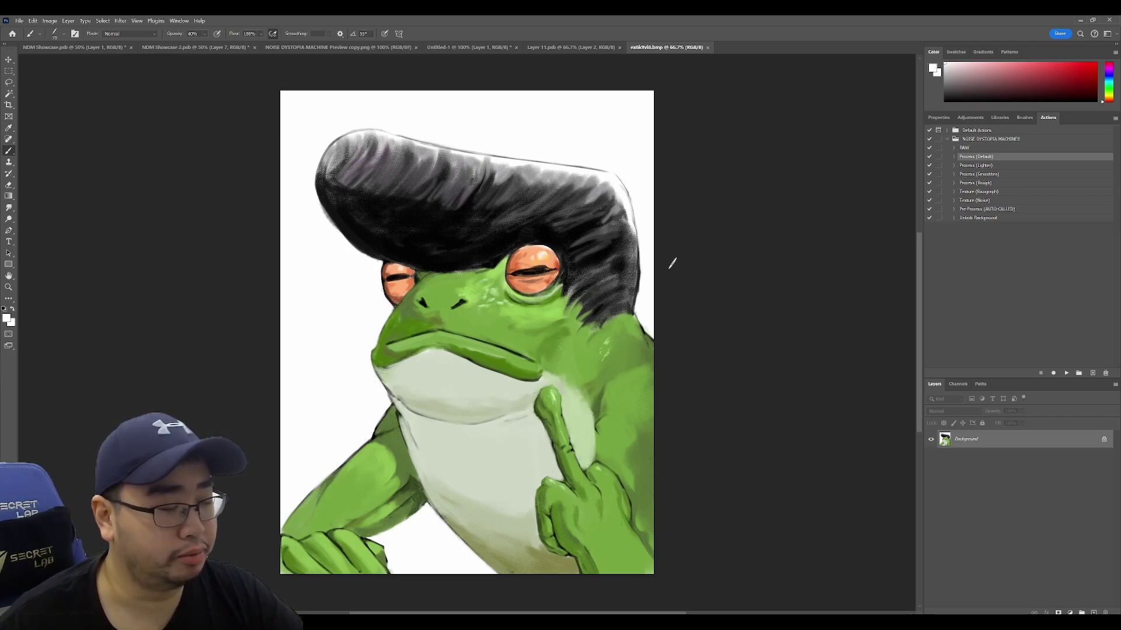
- Run Process (Default) on the pompadour frog painting and, inside its smart object, run the B&W action above the hidden Levels adjustment
left_click(1065, 373)
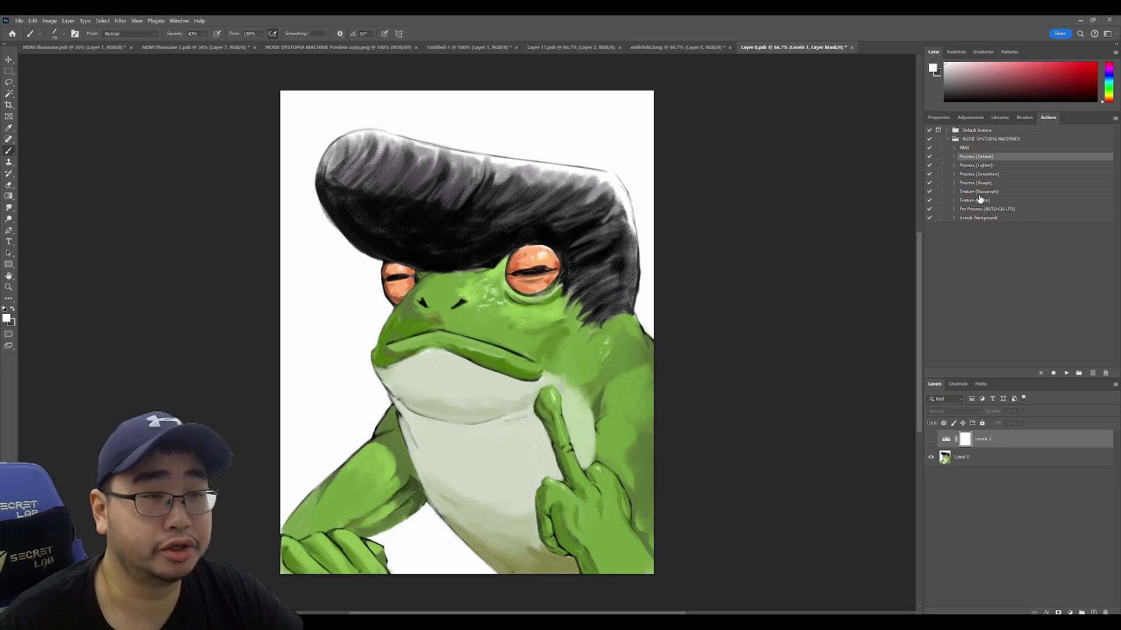
left_click(964, 148)
left_click(1066, 373)
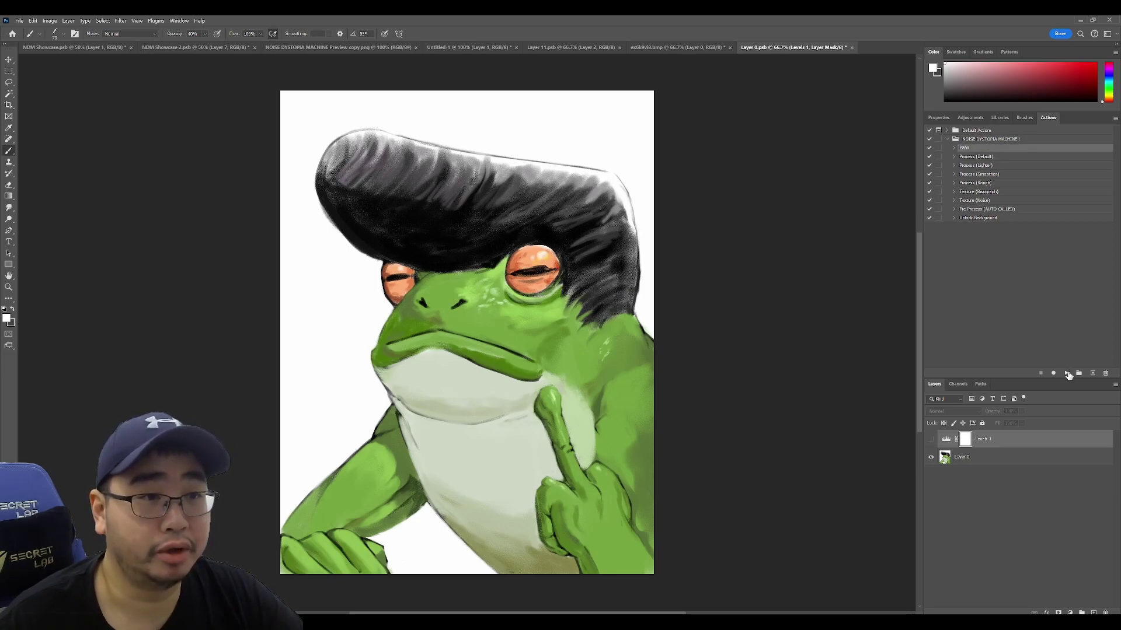
- Run the Texture (Risograph) action above the frog's Black & White adjustment
left_click(985, 192)
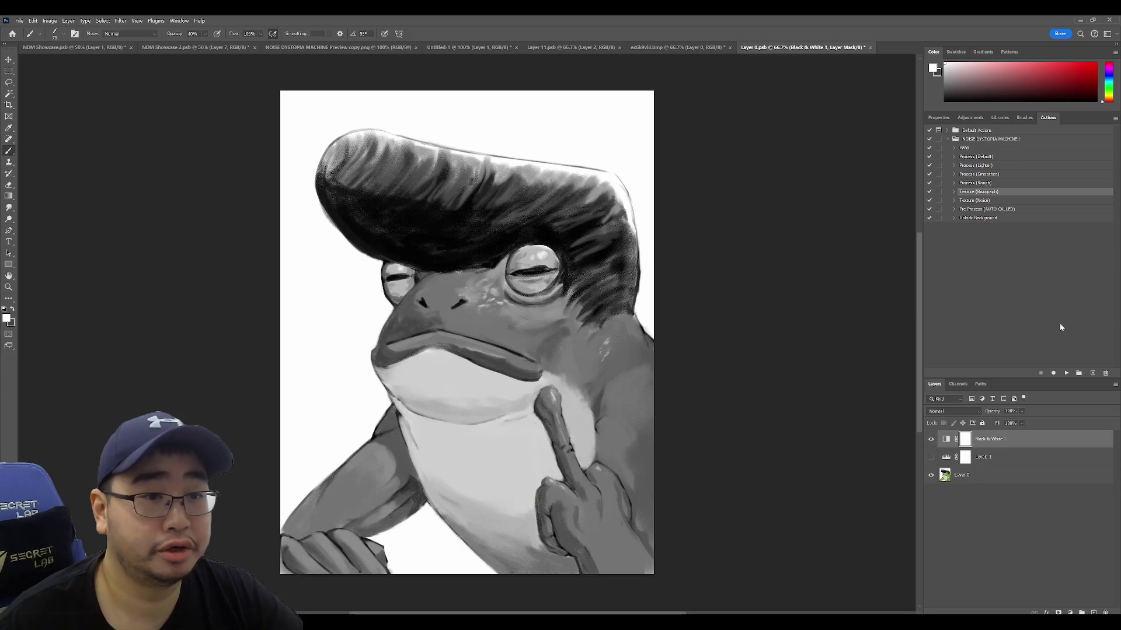
left_click(1066, 373)
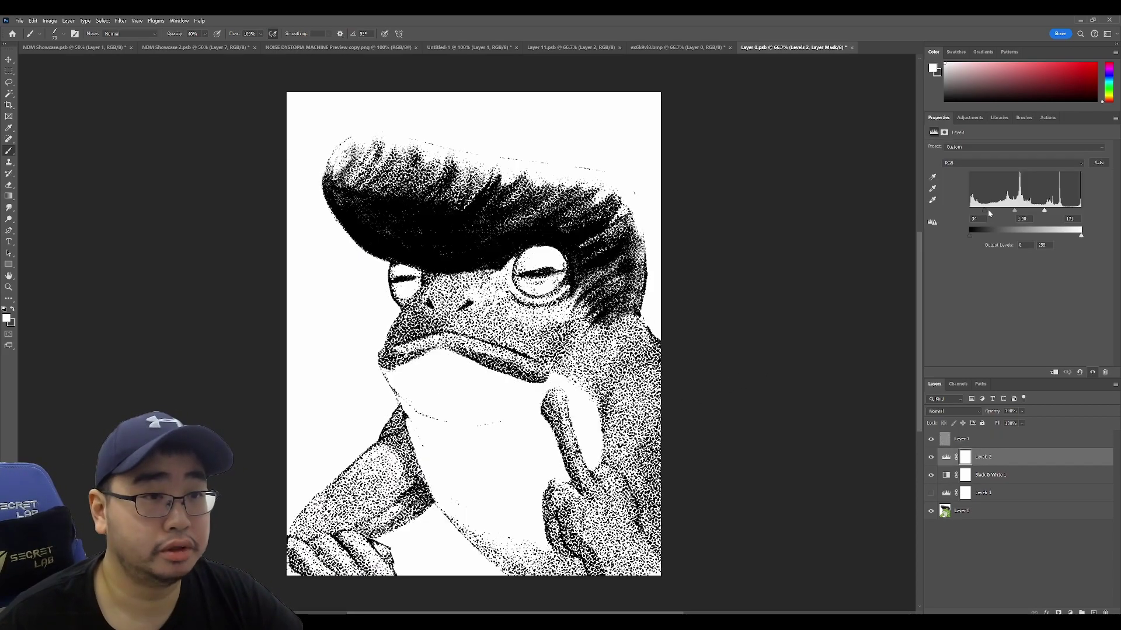
left_click_drag(969, 211, 1054, 210)
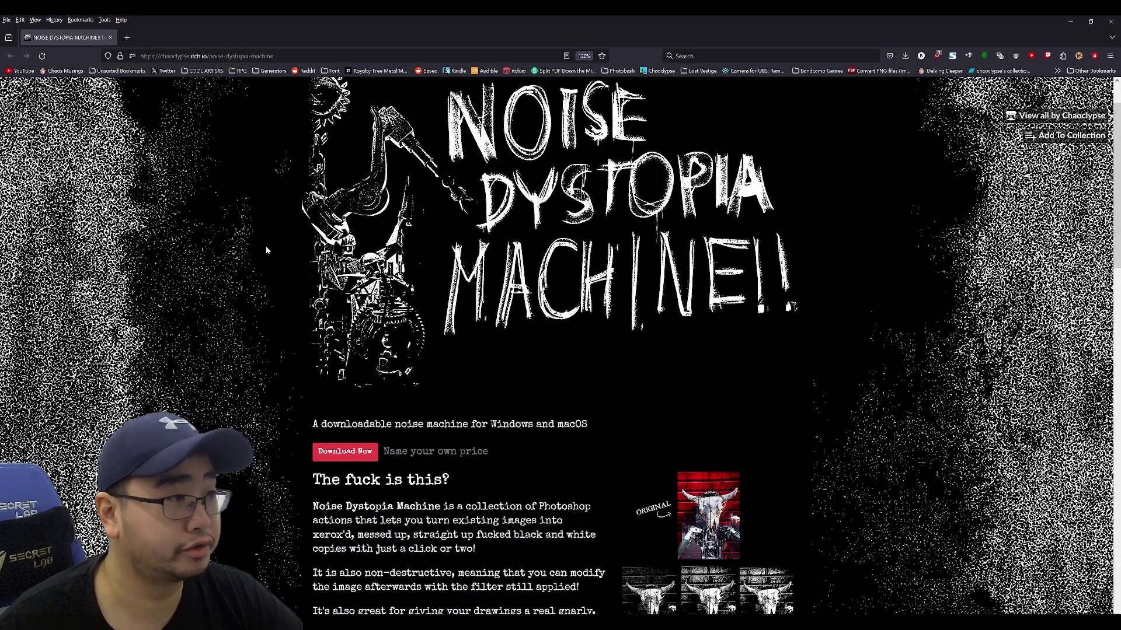
- Switch to the browser and review the Noise Dystopia Machine itch.io page, including its description, previews, installation and usage notes
scroll(267, 249, "down", 8)
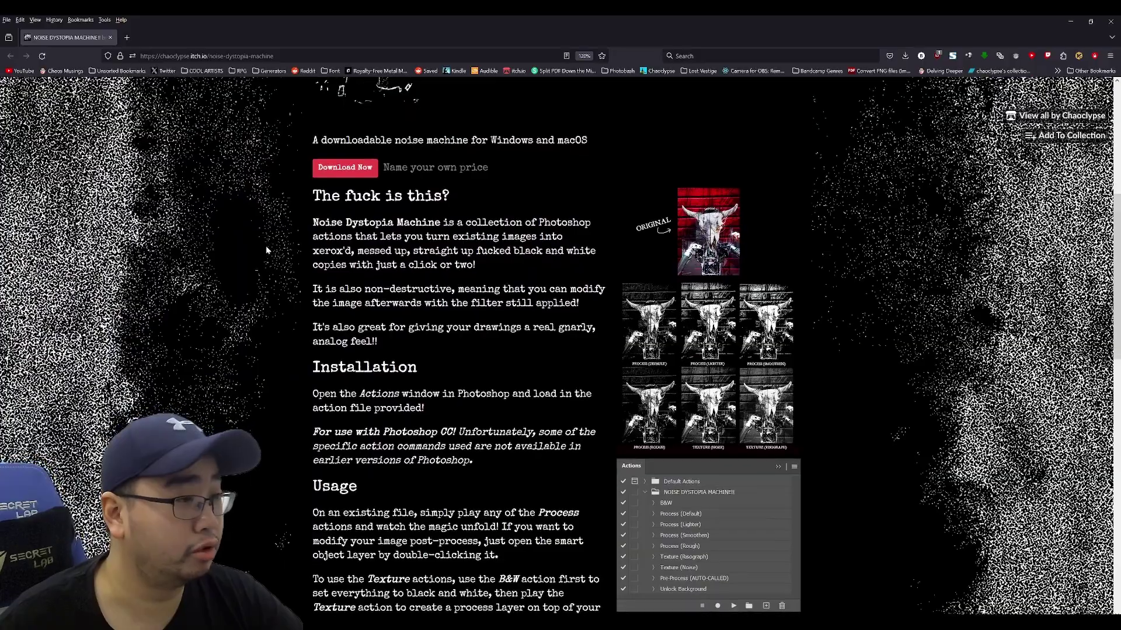
scroll(266, 250, "up", 5)
scroll(266, 250, "up", 5)
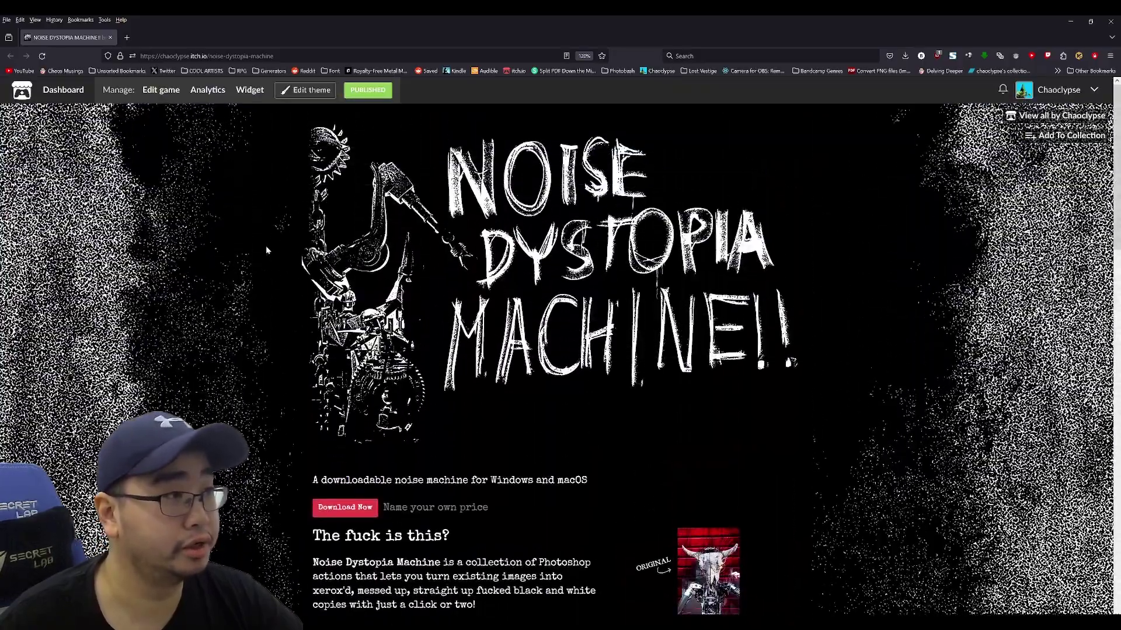